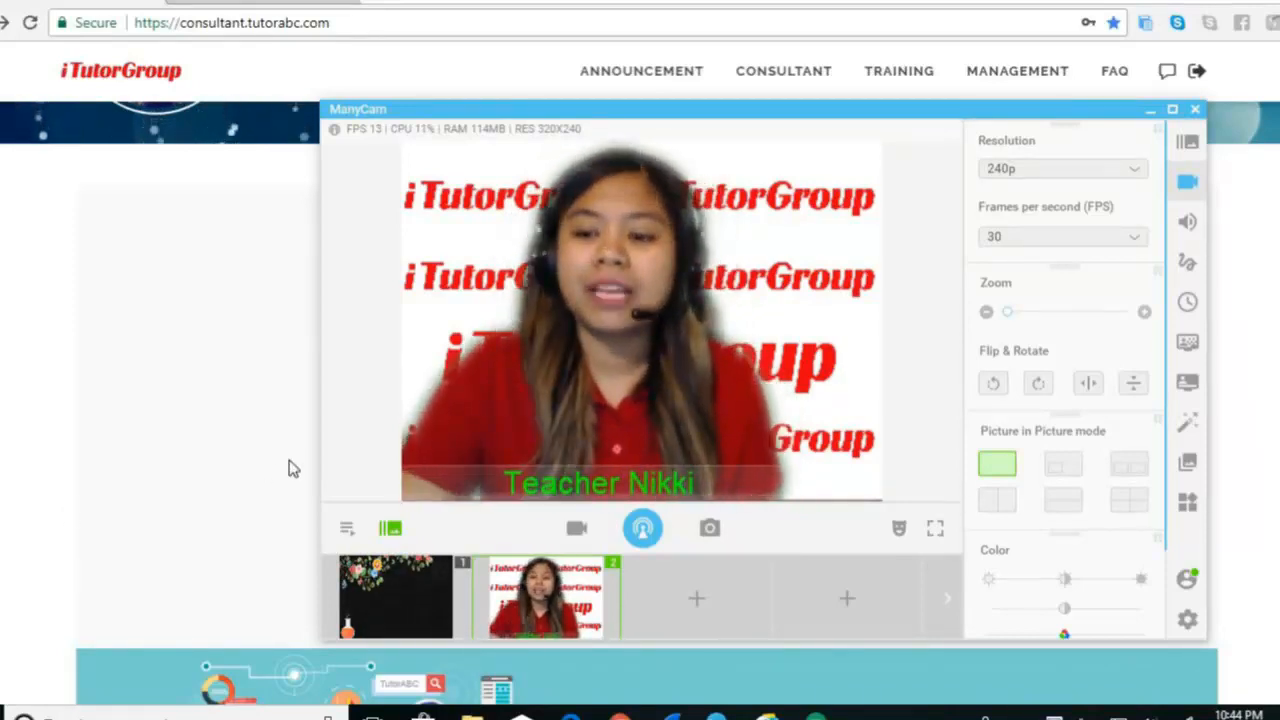
- Set the video resolution to 240p and the frame rate to 25 FPS
{"action": "left_click", "coordinate": [1187, 145]}
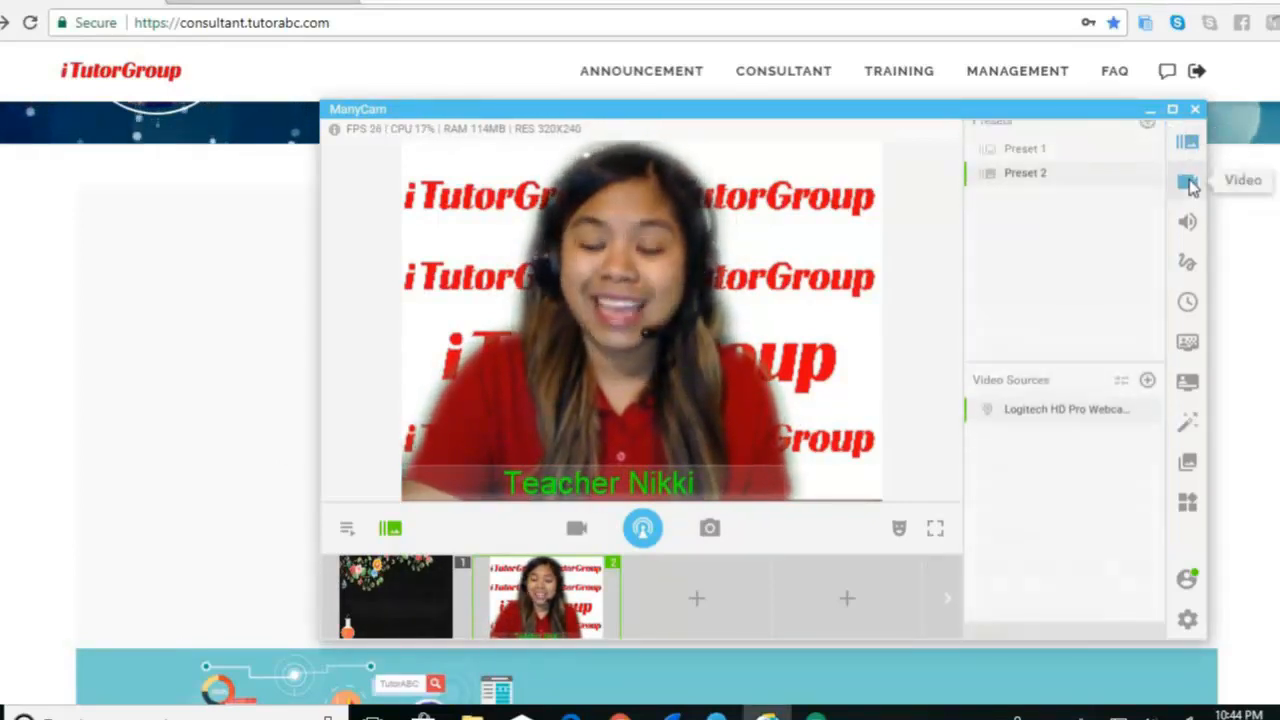
{"action": "left_click", "coordinate": [1189, 184]}
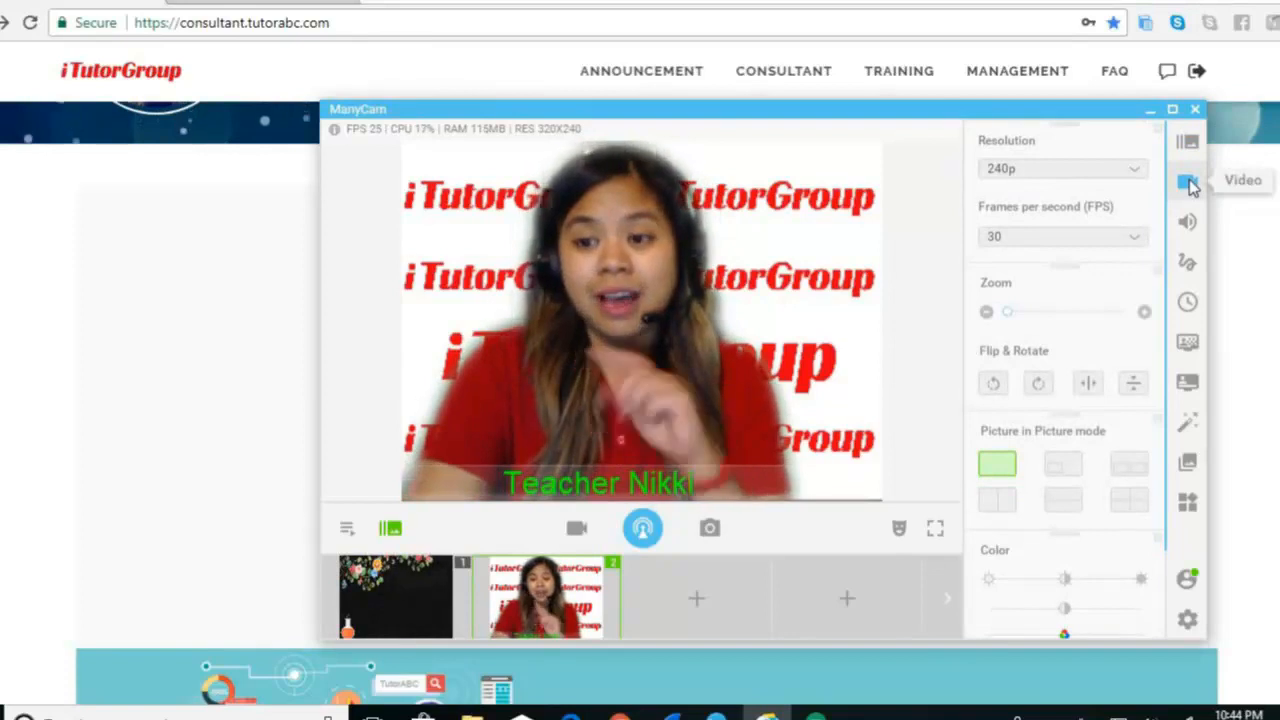
{"action": "left_click", "coordinate": [1089, 165]}
{"action": "left_click", "coordinate": [1076, 190]}
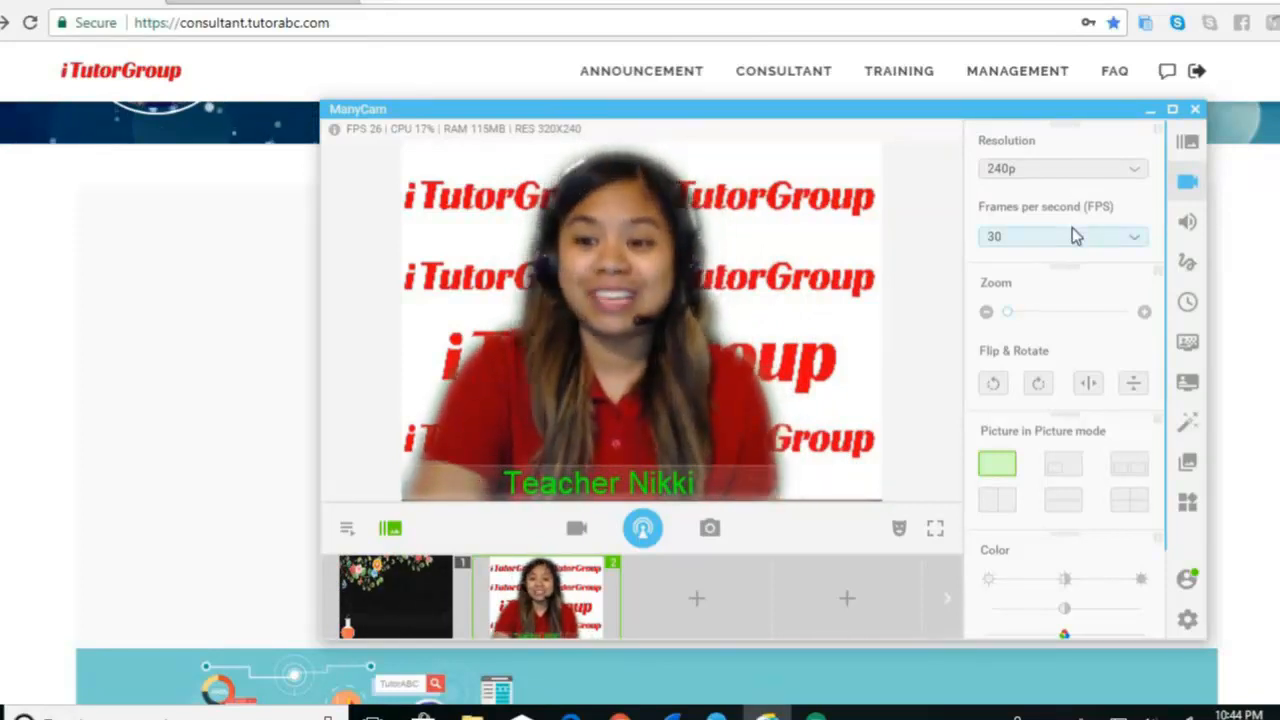
{"action": "left_click", "coordinate": [1072, 235]}
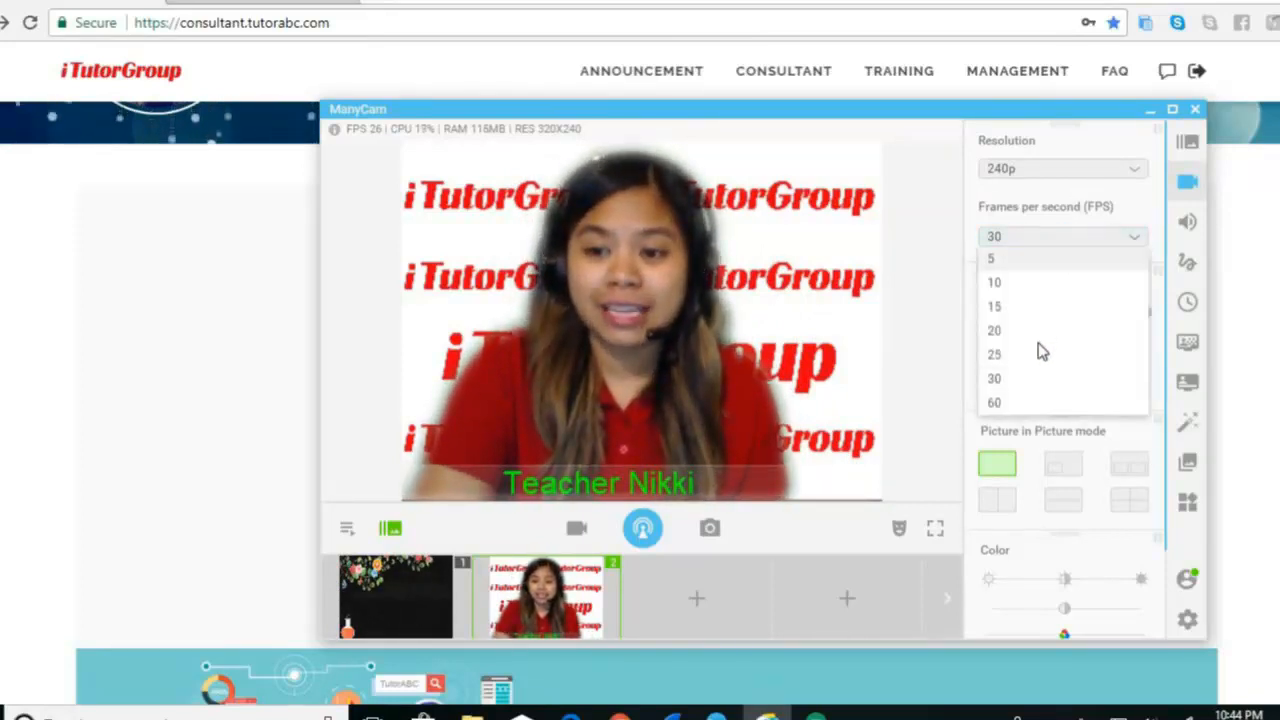
{"action": "left_click", "coordinate": [1033, 378]}
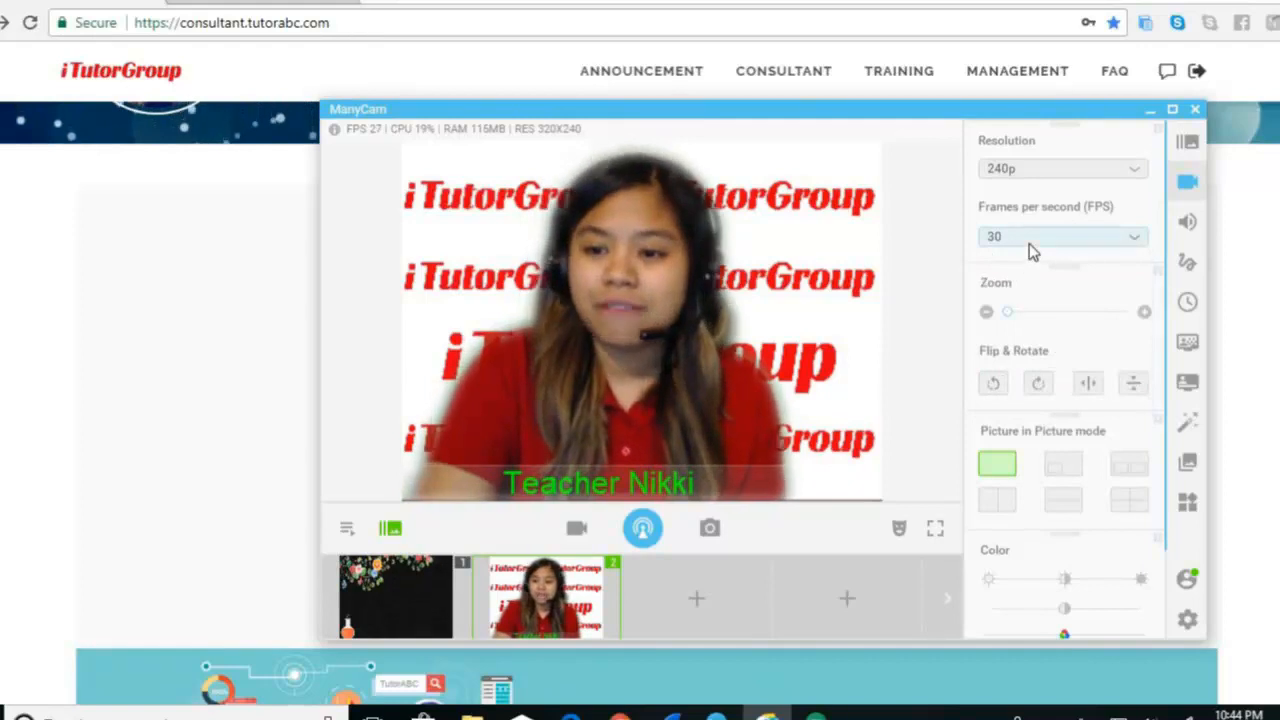
{"action": "left_click", "coordinate": [1029, 243]}
{"action": "left_click", "coordinate": [1013, 364]}
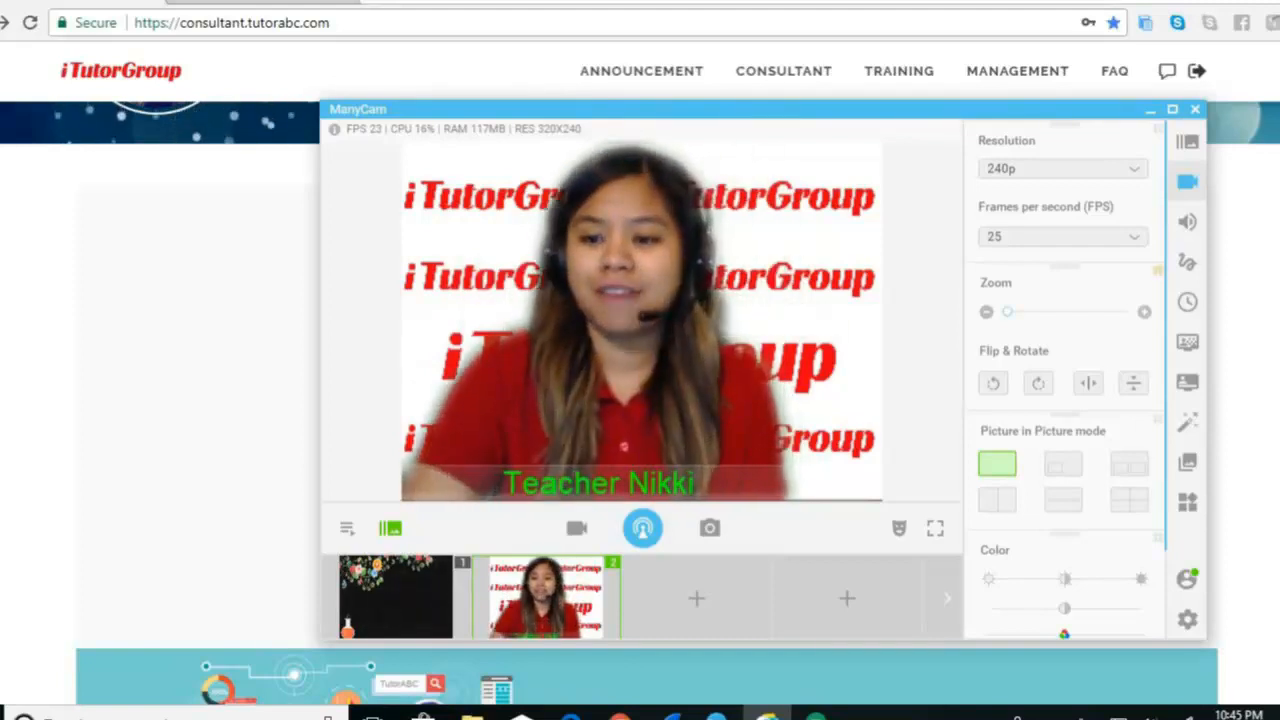
- Switch the on-screen text overlay off and on again, and place the cursor in its text field
{"action": "left_click", "coordinate": [1188, 424]}
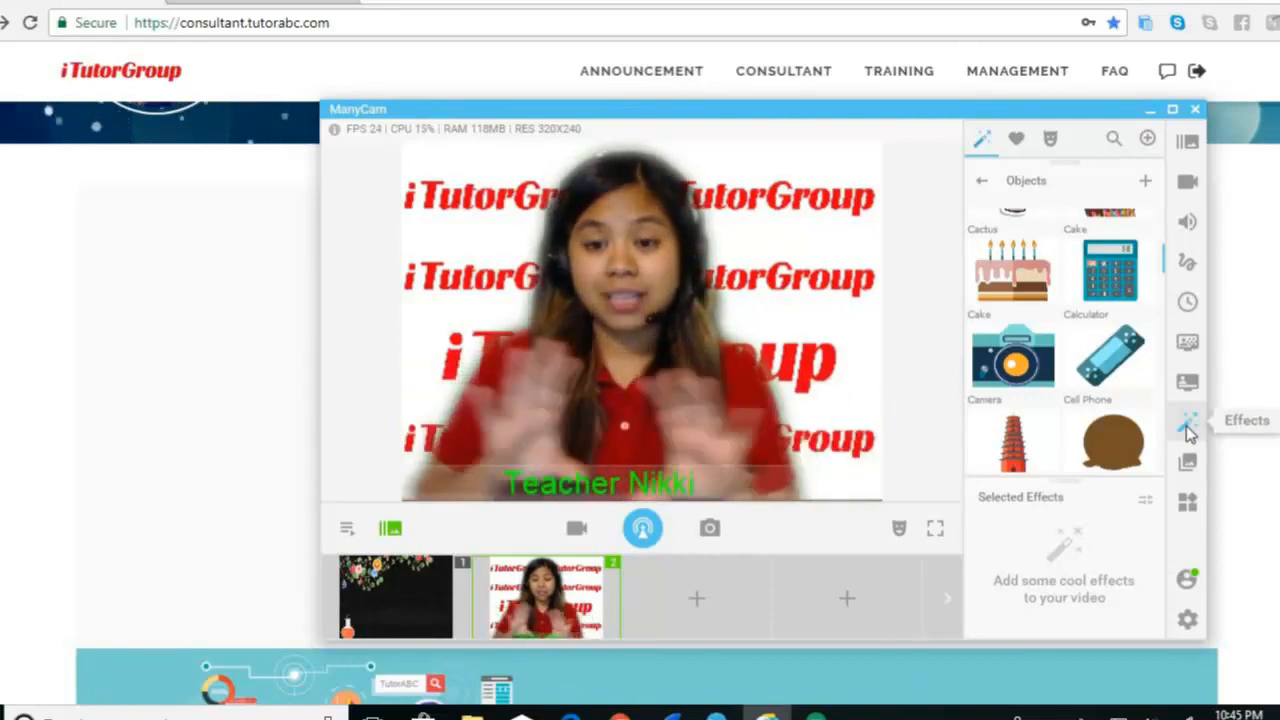
{"action": "left_click", "coordinate": [1188, 262]}
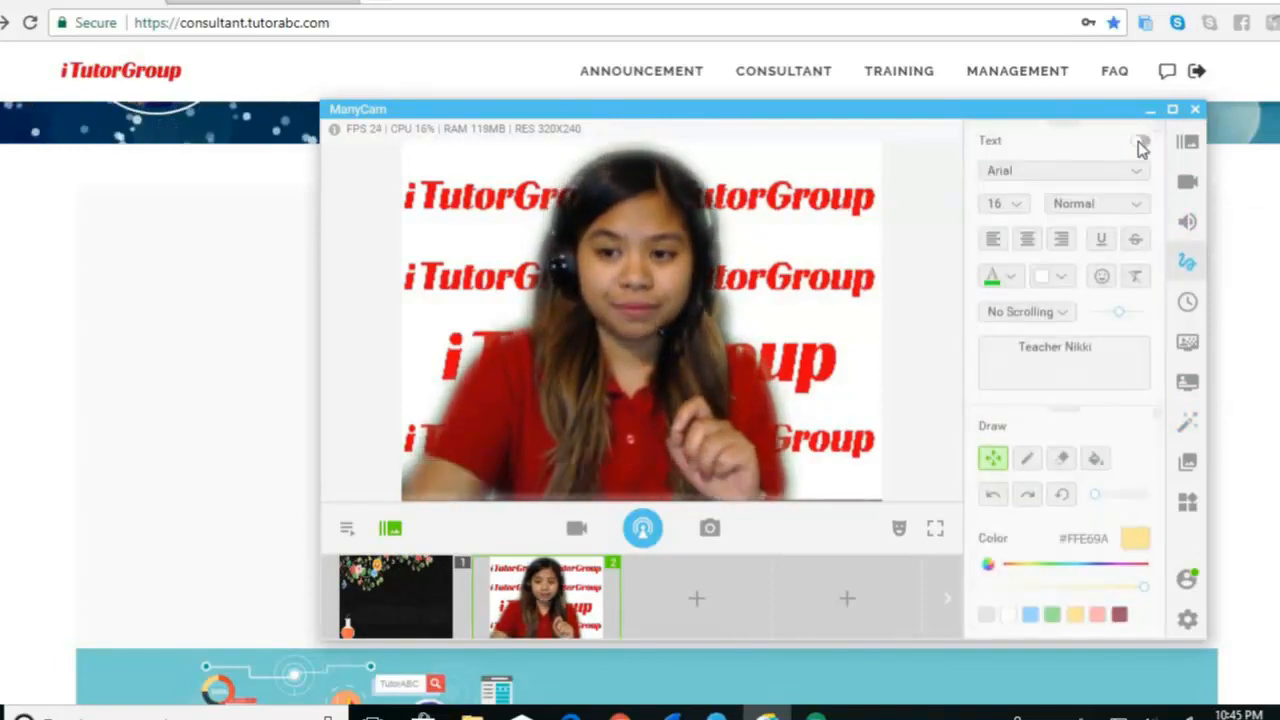
{"action": "left_click", "coordinate": [1075, 358]}
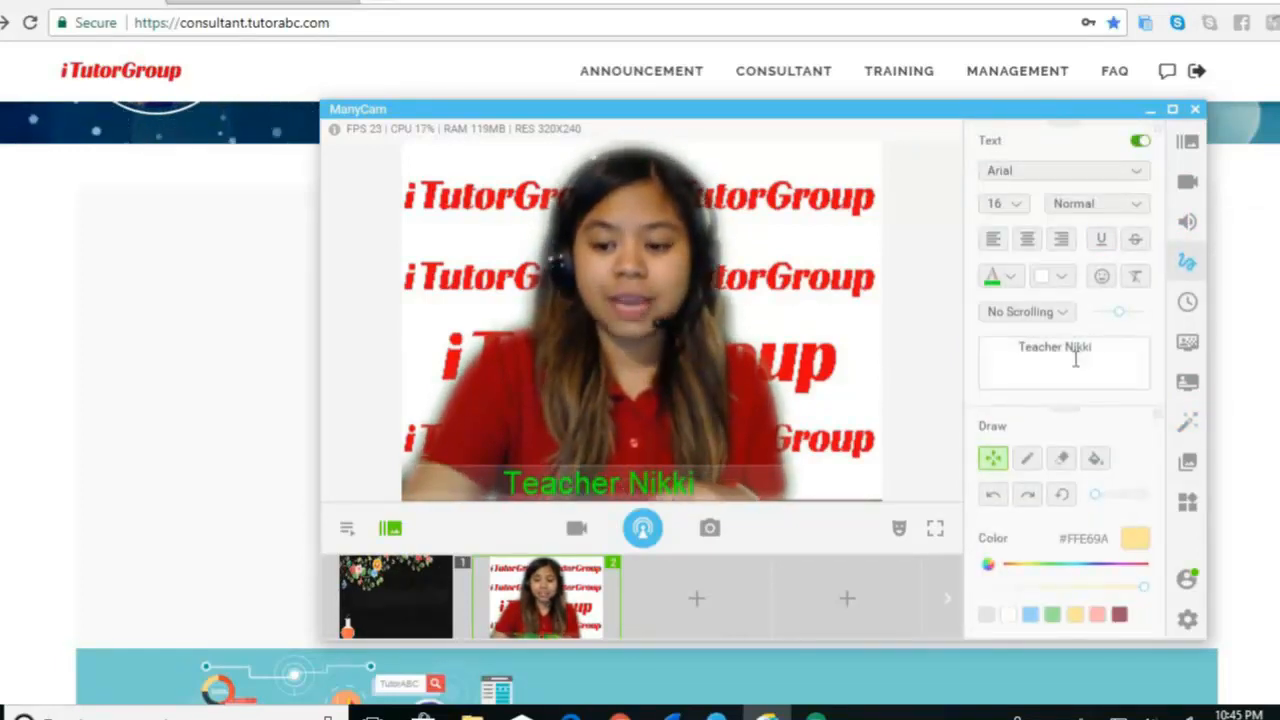
- Choose the solar system image from the Pictures folder as the chroma key background
{"action": "left_click", "coordinate": [1190, 346]}
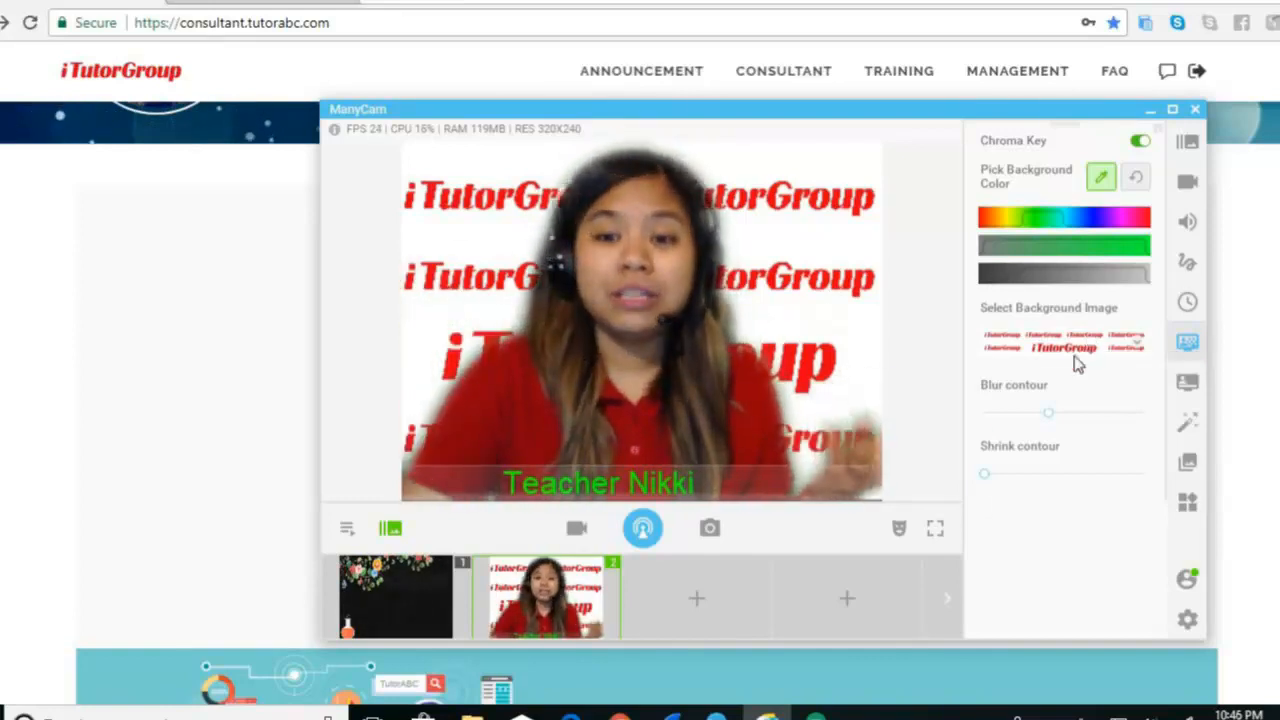
{"action": "left_click", "coordinate": [1075, 350]}
{"action": "left_click", "coordinate": [1060, 497]}
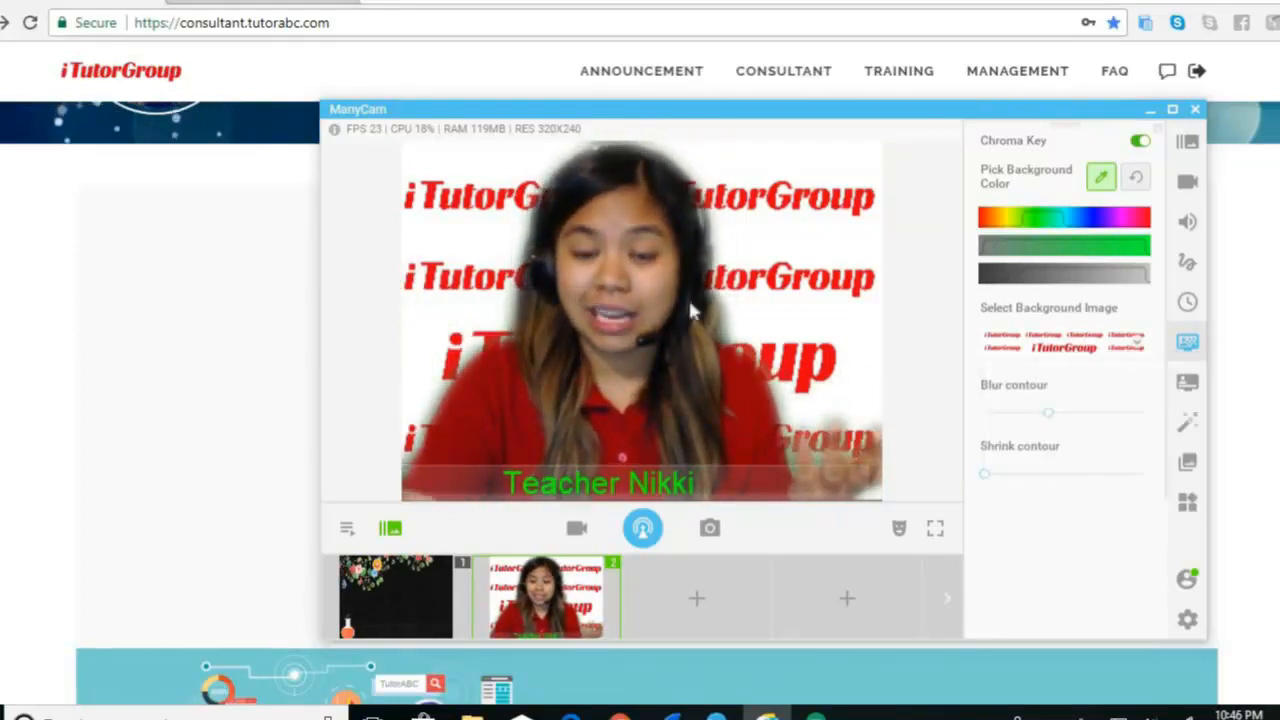
{"action": "scroll", "coordinate": [489, 374], "scroll_direction": "down", "scroll_amount": 3}
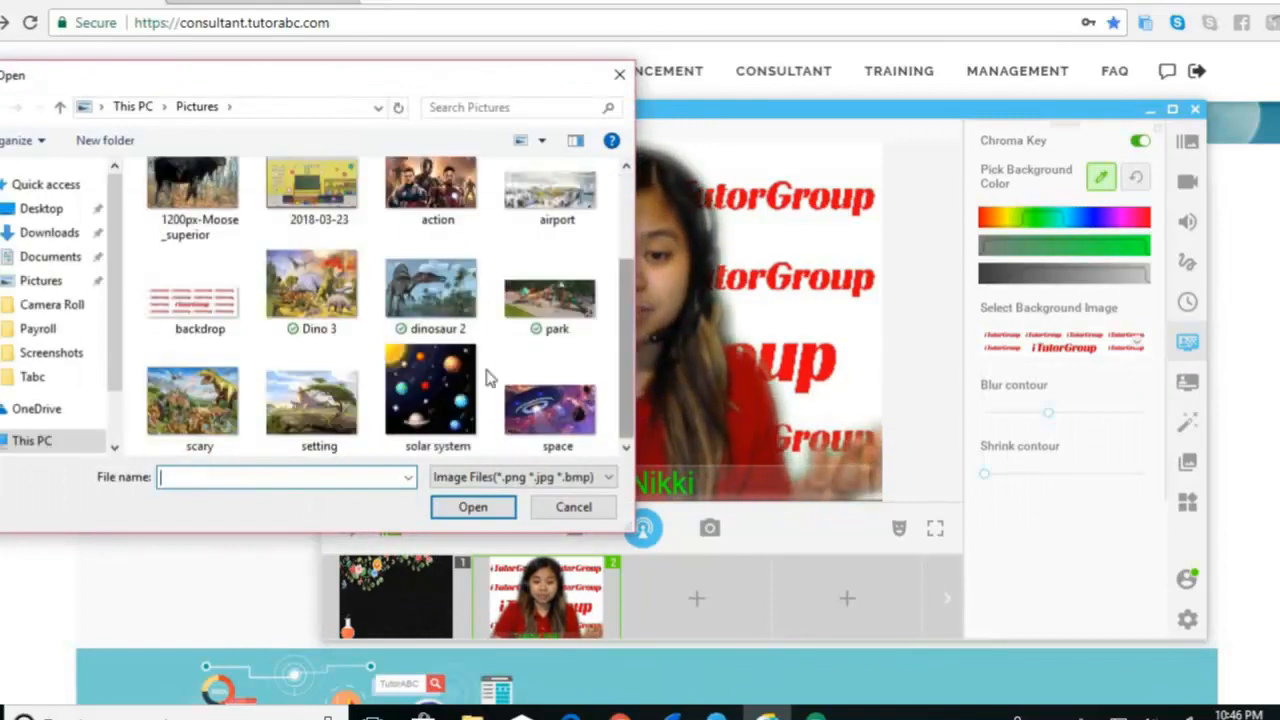
{"action": "left_click", "coordinate": [430, 395]}
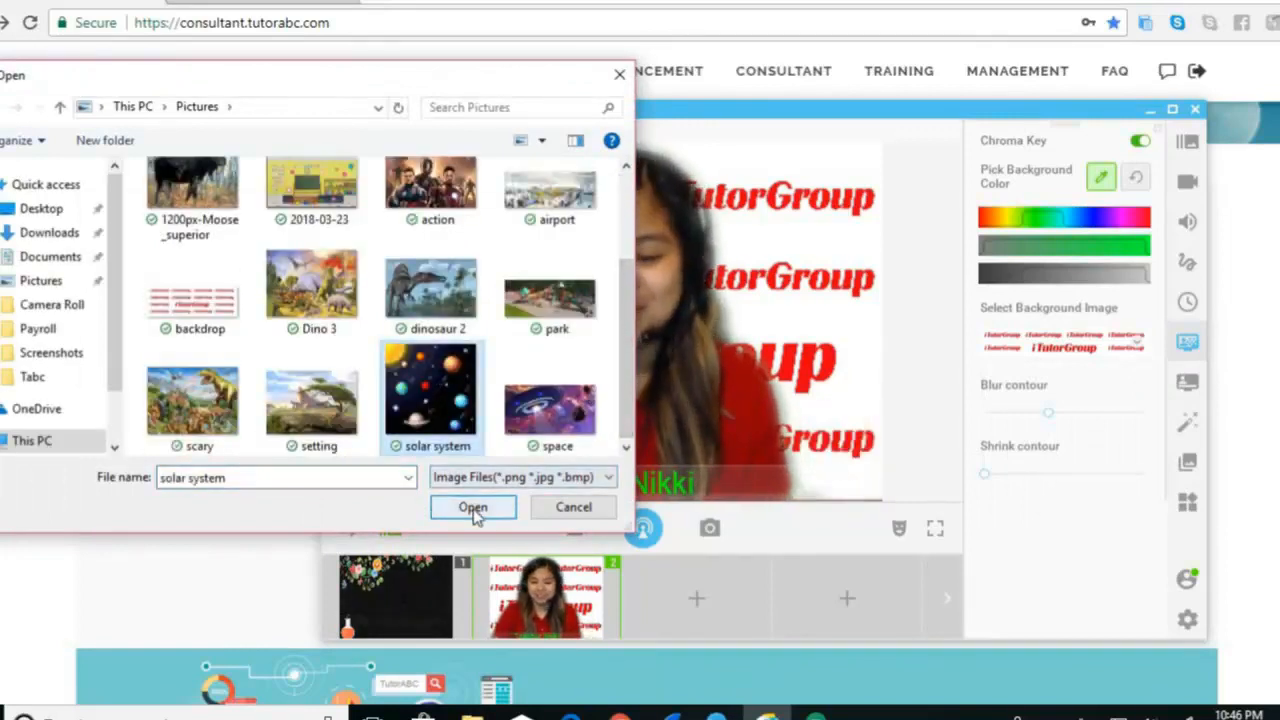
{"action": "left_click", "coordinate": [473, 509]}
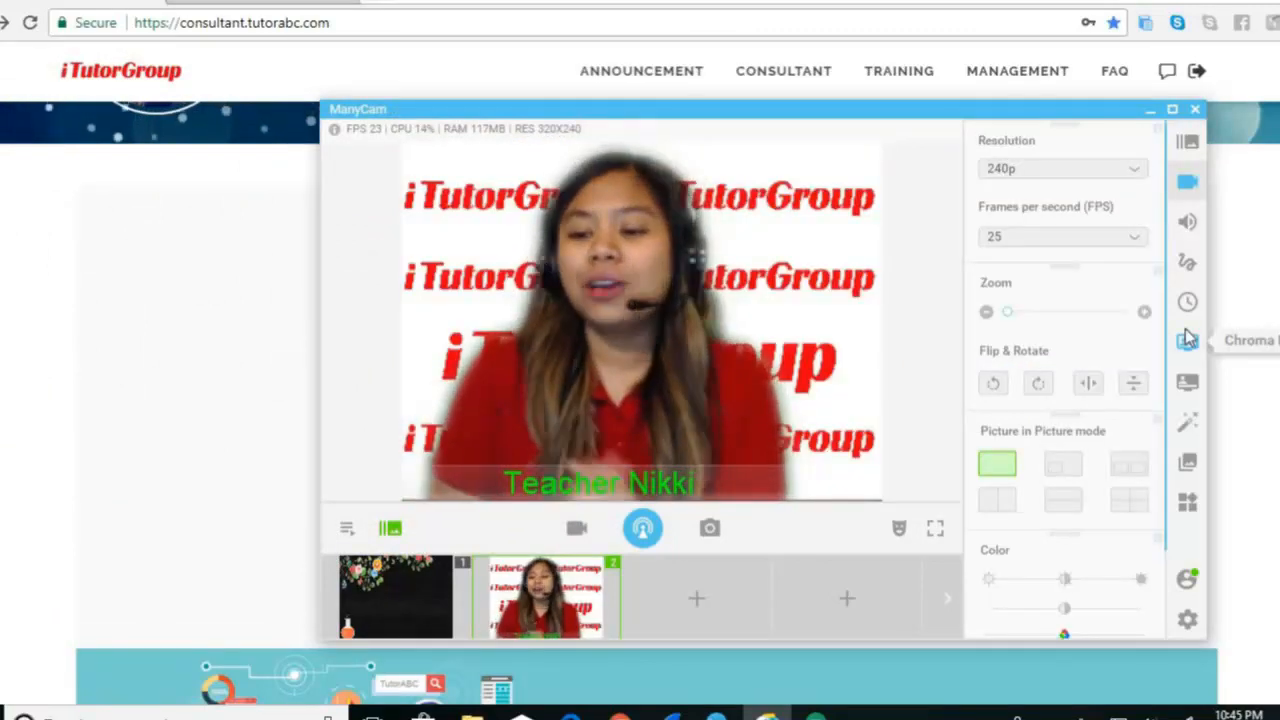
- Try the Police and Hipster glasses face masks on the webcam video and clear the selected effects
{"action": "left_click", "coordinate": [1187, 390]}
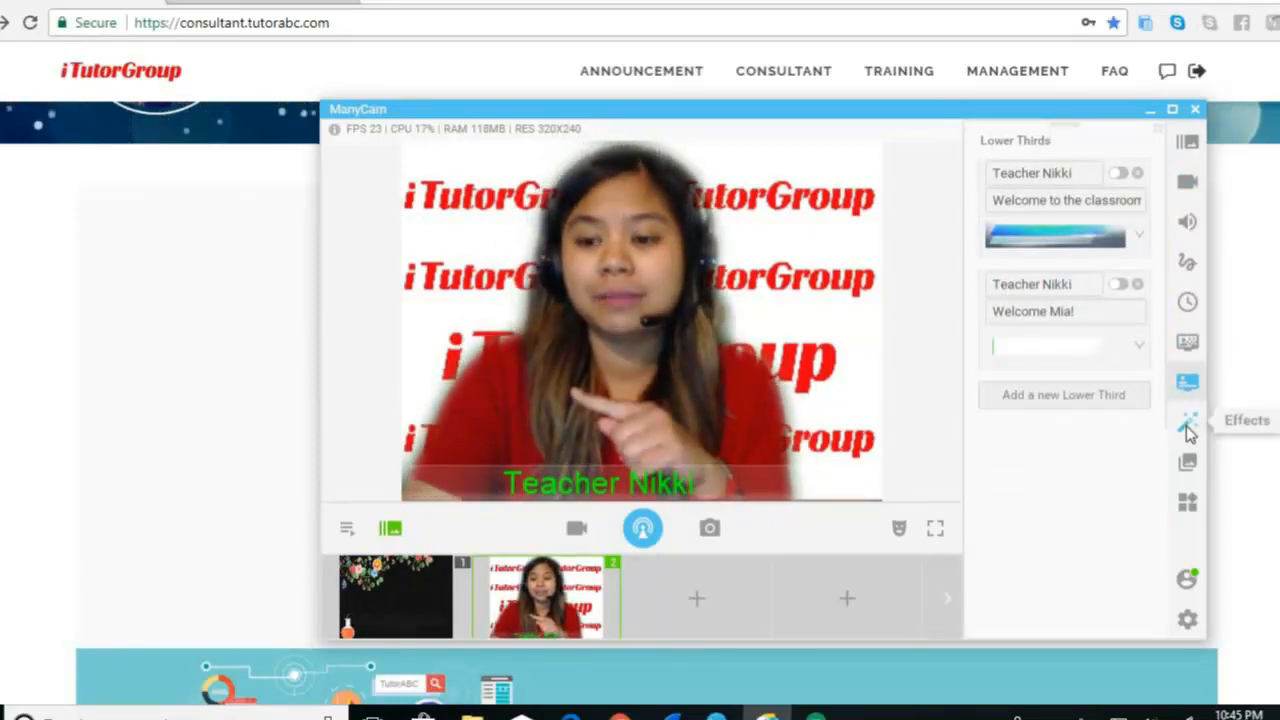
{"action": "left_click", "coordinate": [1187, 424]}
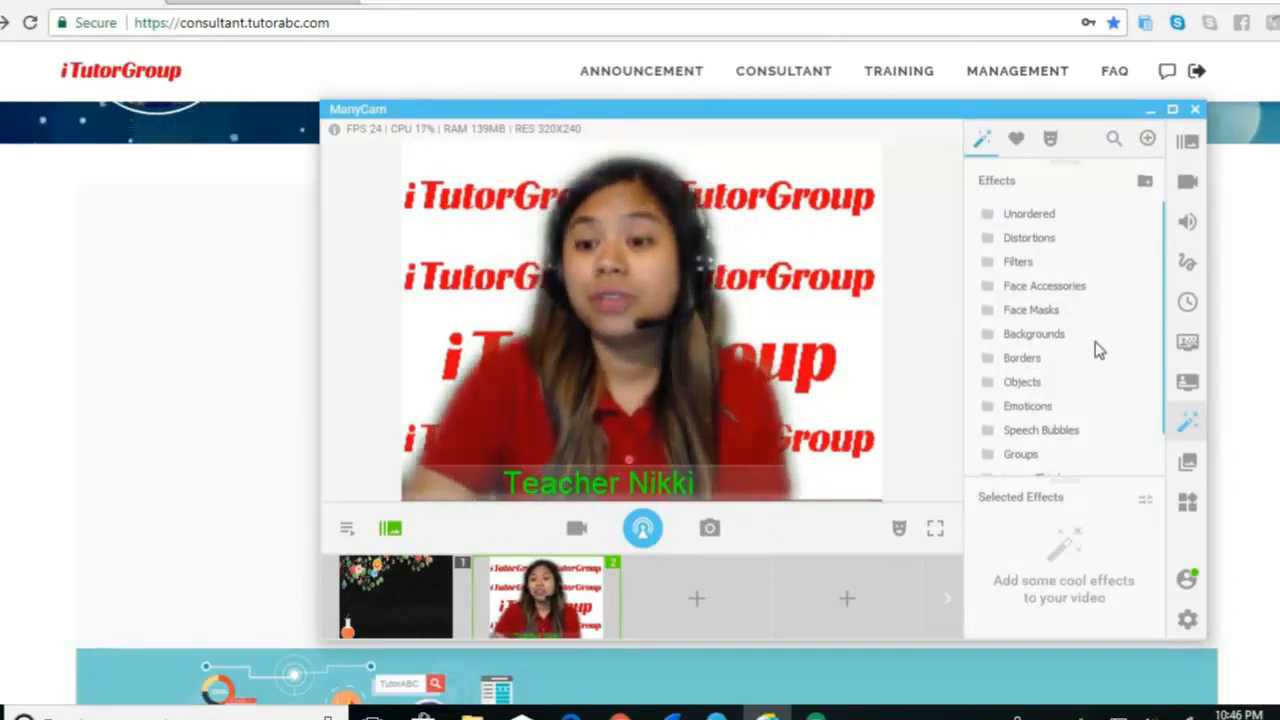
{"action": "left_click", "coordinate": [1030, 310]}
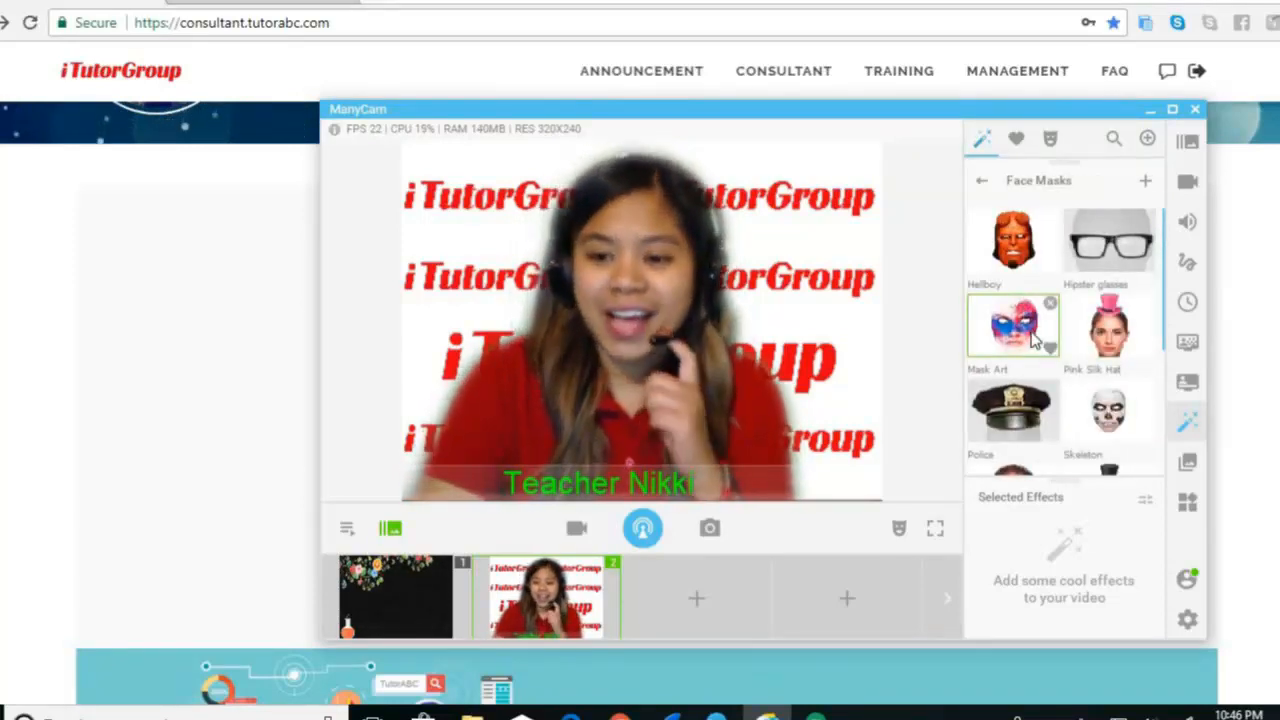
{"action": "left_click", "coordinate": [1013, 437]}
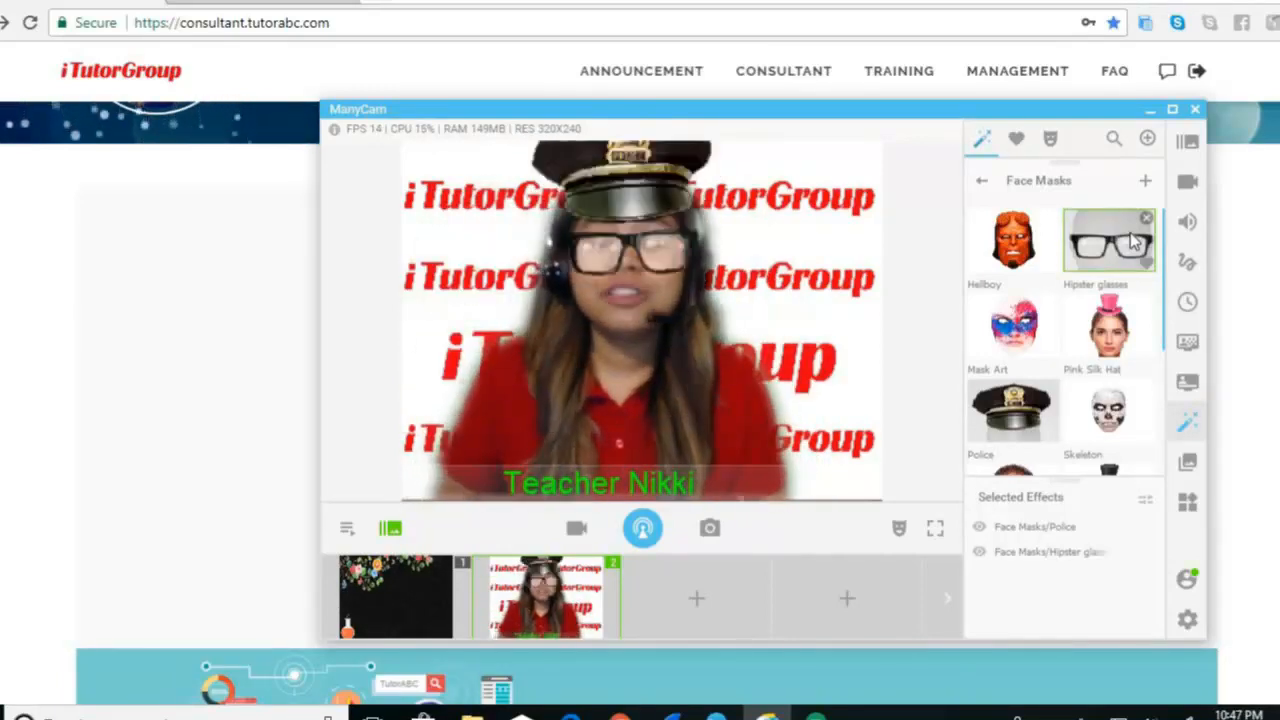
{"action": "left_click", "coordinate": [983, 186]}
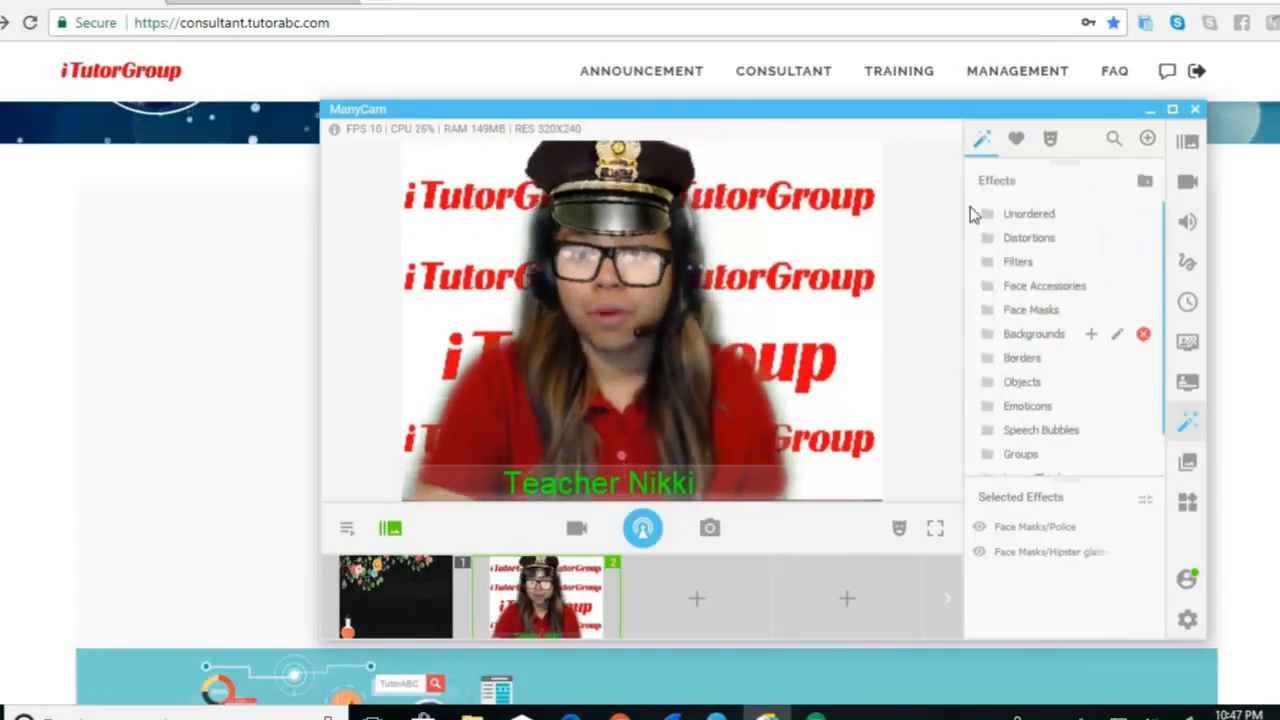
{"action": "left_click", "coordinate": [1145, 498]}
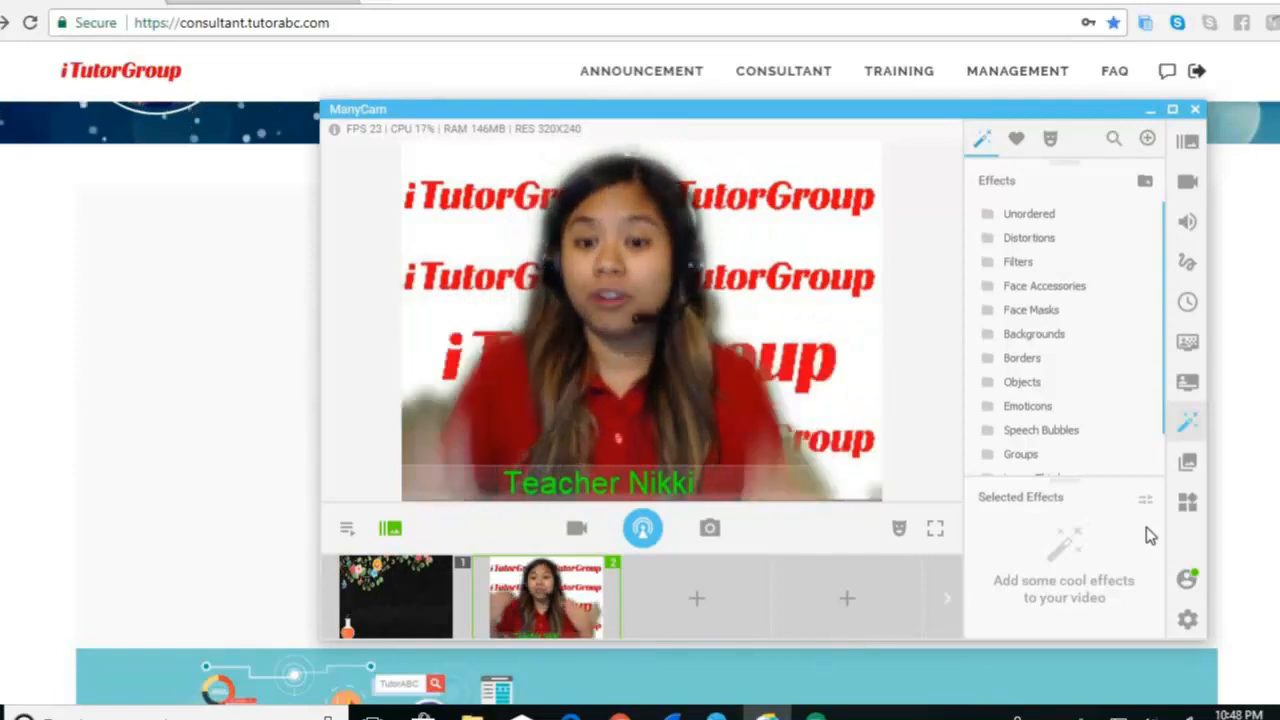
- Examine the Objects effects and the effect files in the Downloads folder that can be added
{"action": "left_click", "coordinate": [1022, 384]}
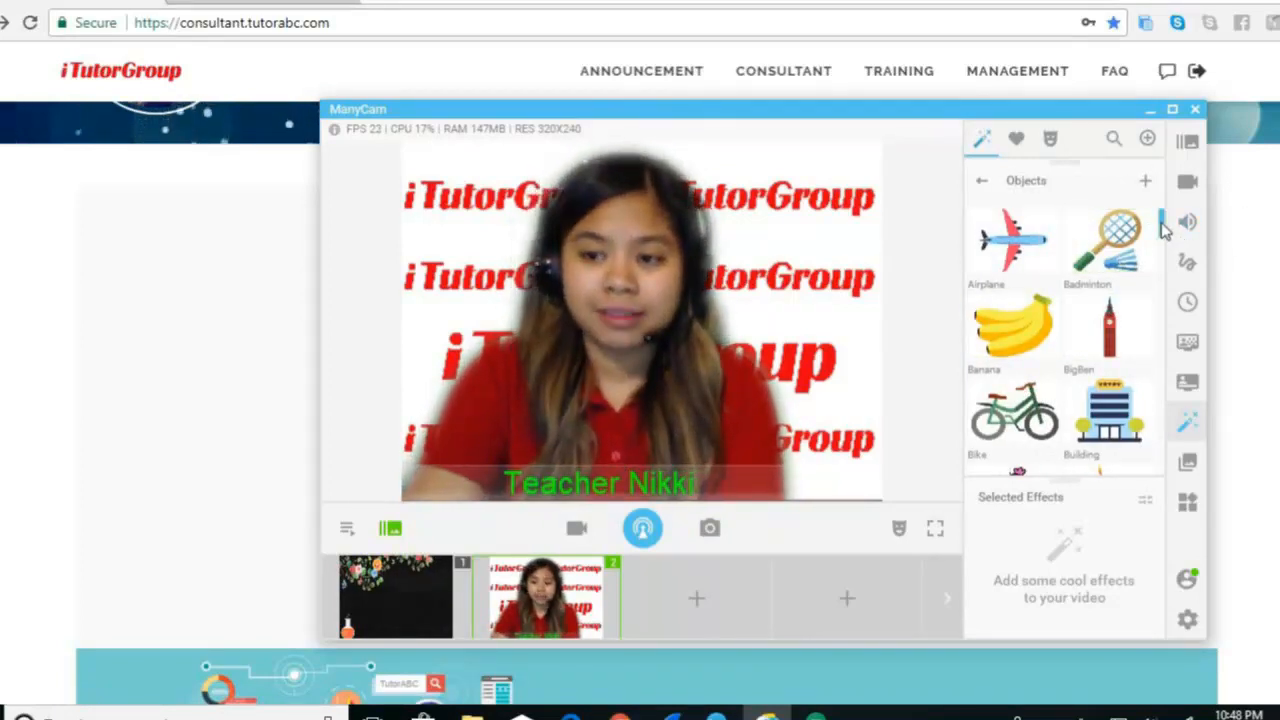
{"action": "left_click_drag", "start_coordinate": [1163, 226], "coordinate": [1170, 176]}
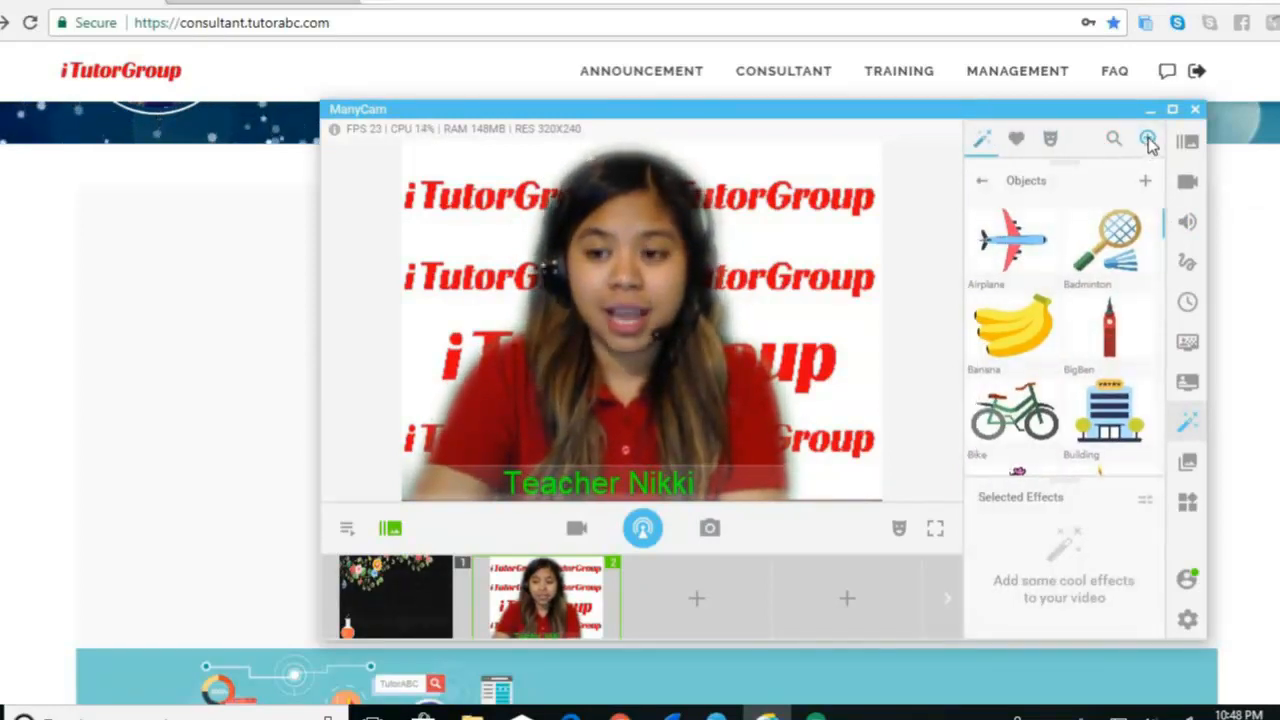
{"action": "left_click", "coordinate": [1148, 138]}
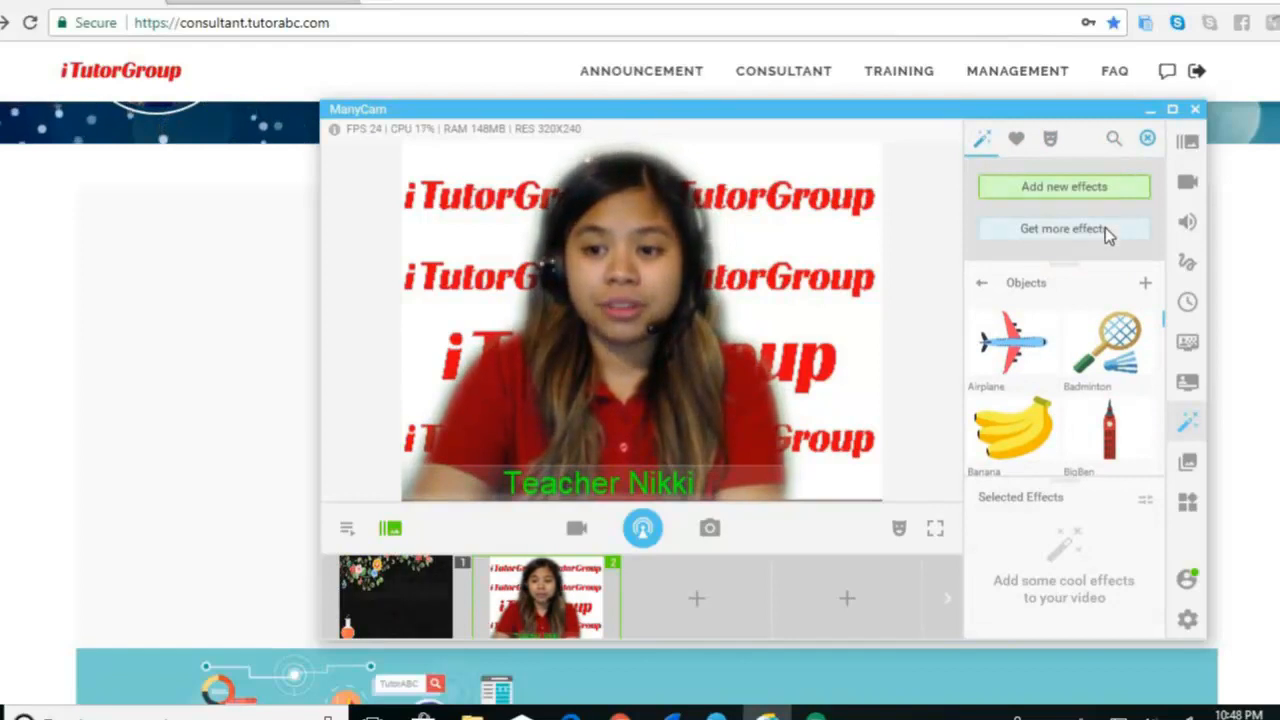
{"action": "left_click", "coordinate": [1097, 189]}
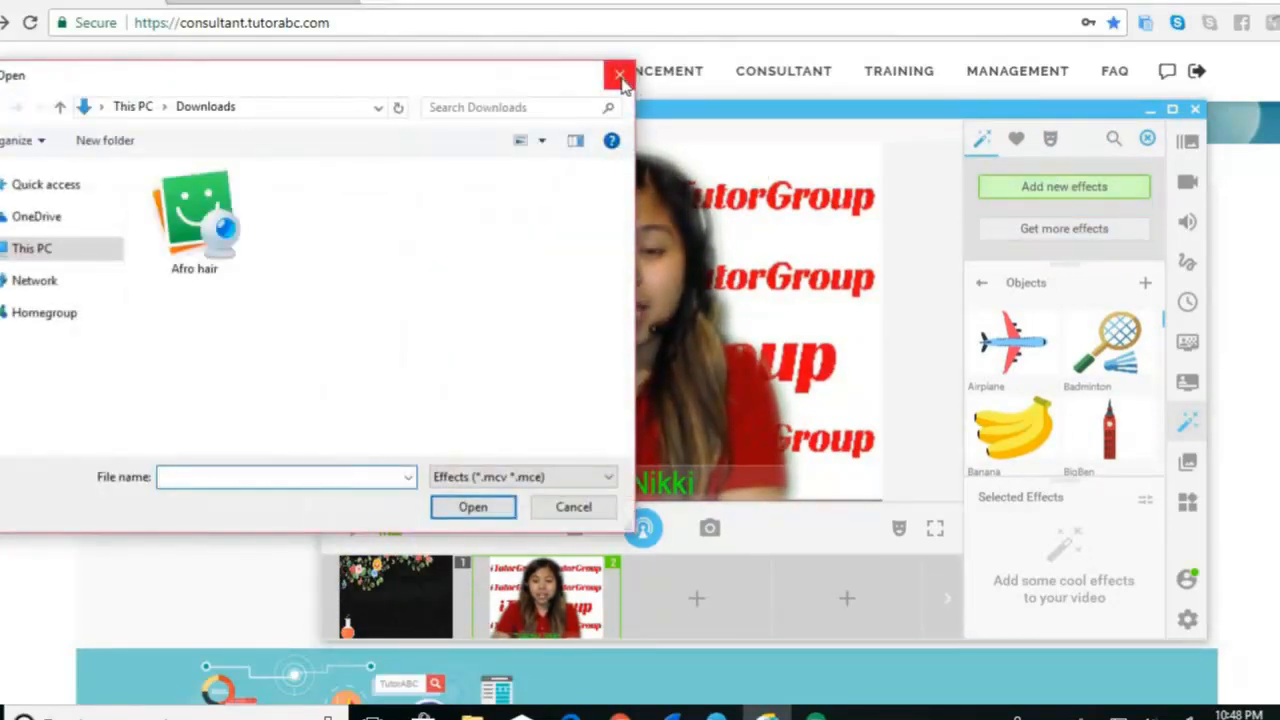
{"action": "left_click", "coordinate": [620, 78]}
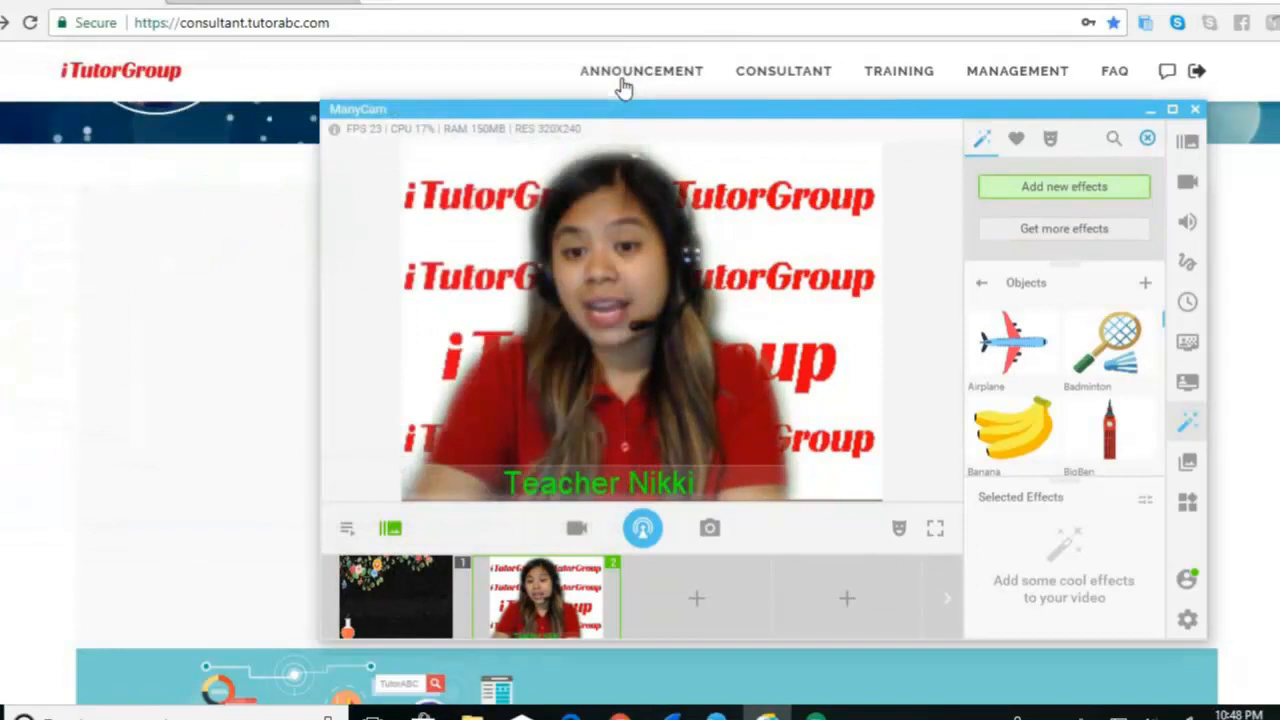
{"action": "left_click", "coordinate": [1052, 187]}
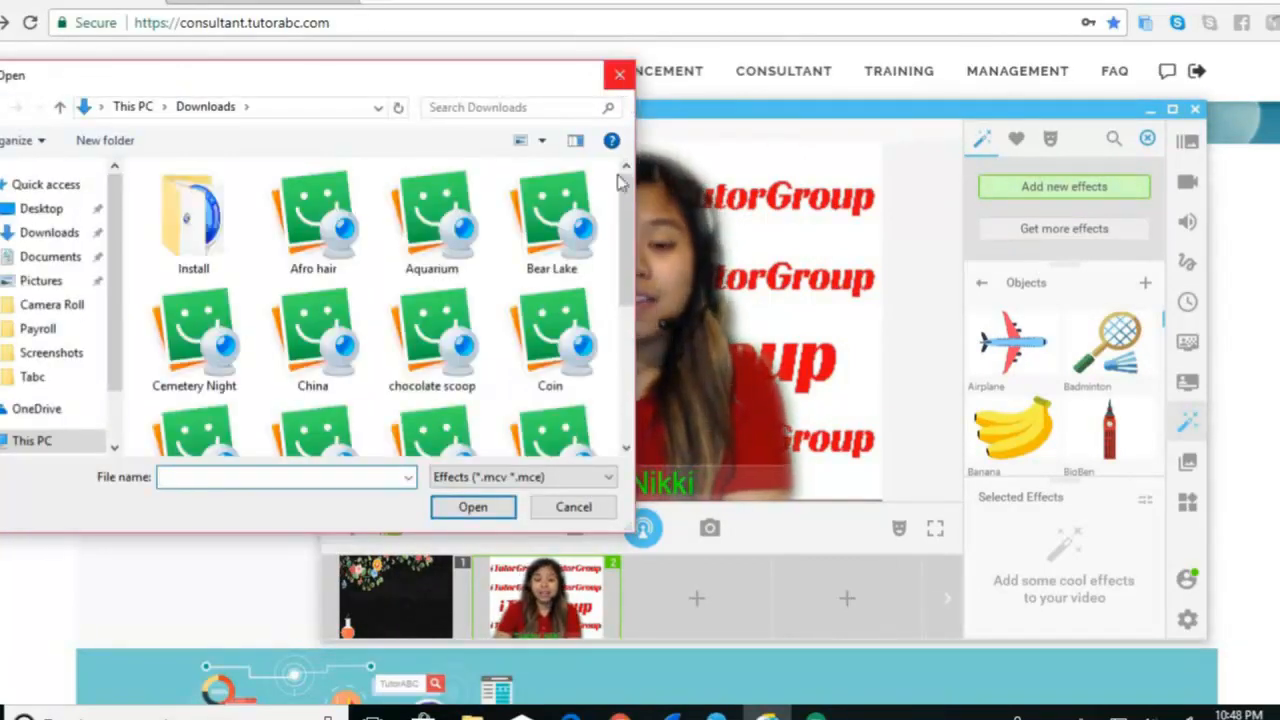
{"action": "left_click_drag", "start_coordinate": [625, 222], "coordinate": [618, 397]}
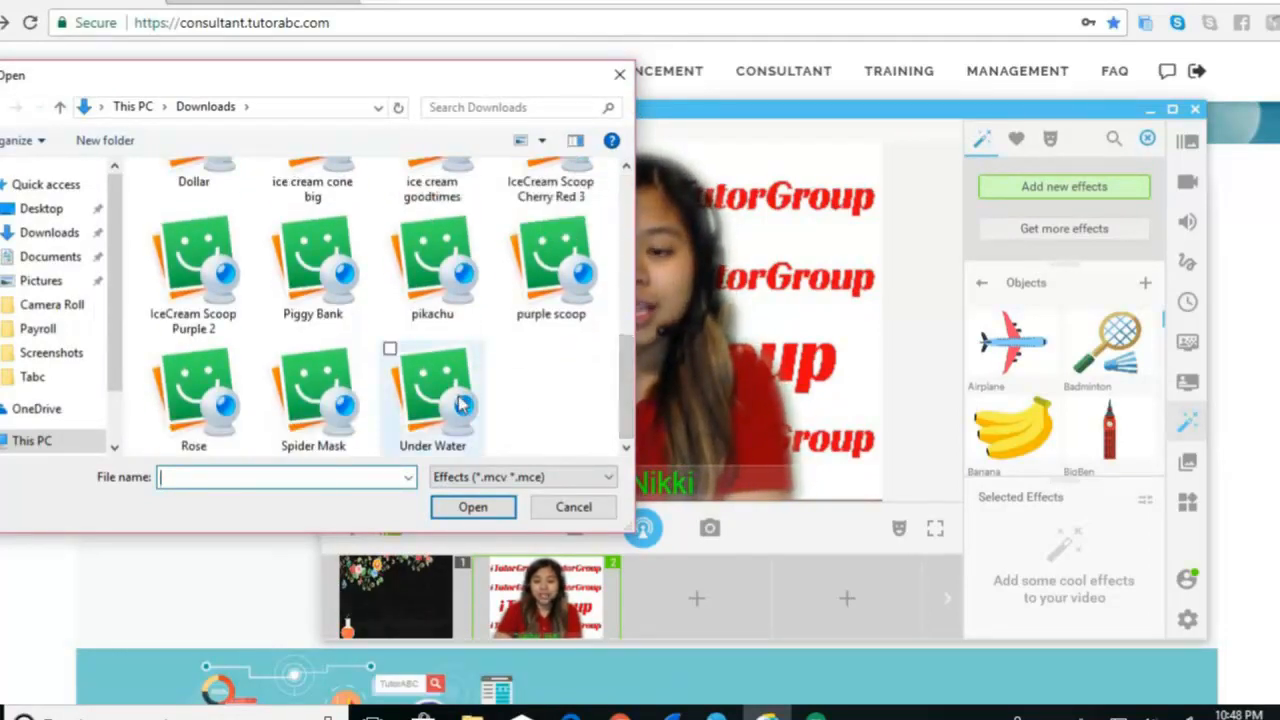
{"action": "left_click", "coordinate": [620, 76]}
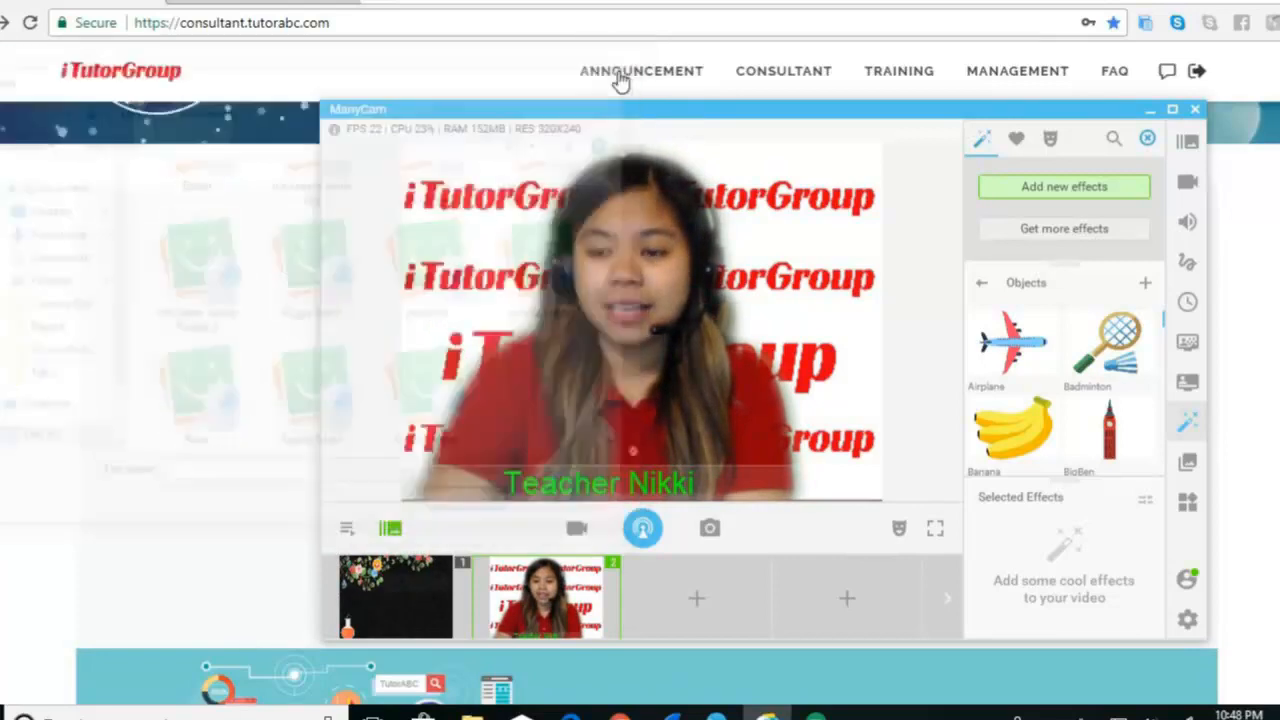
- Download the Hotdog effect from ManyCam's online effects catalog
{"action": "left_click", "coordinate": [1040, 228]}
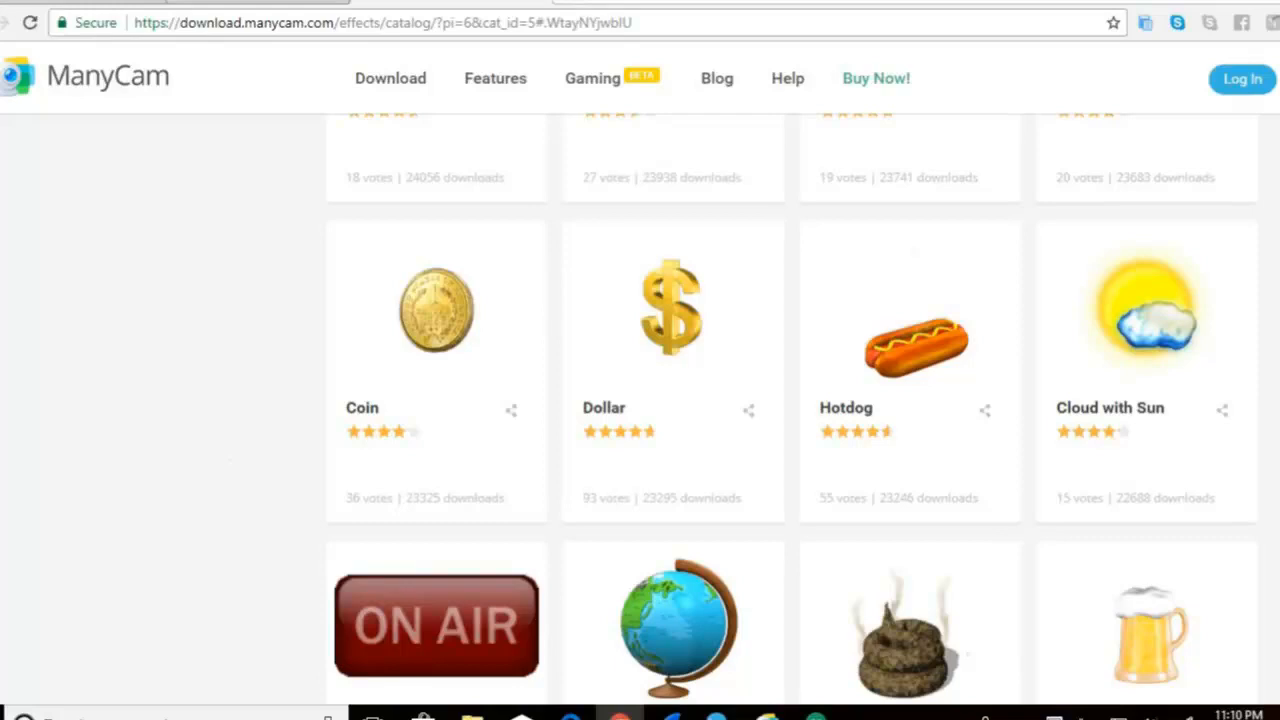
{"action": "scroll", "coordinate": [792, 406], "scroll_direction": "down", "scroll_amount": 1}
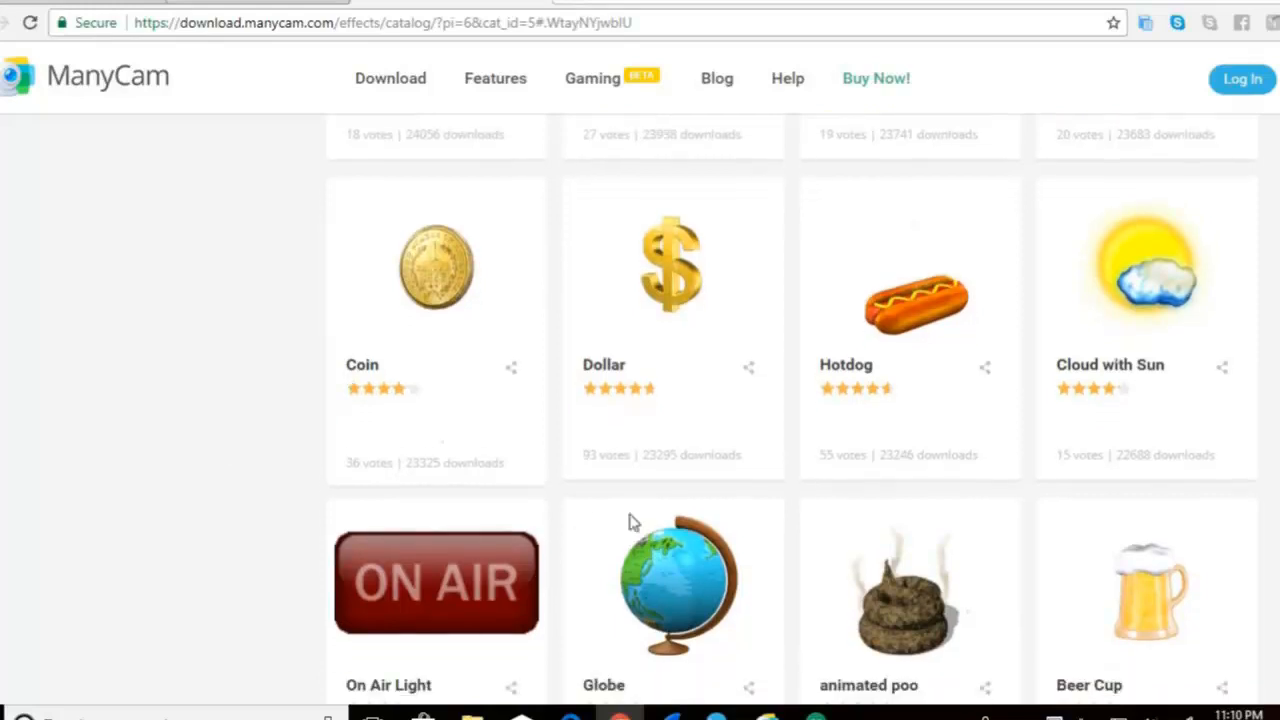
{"action": "mouse_move", "coordinate": [912, 440]}
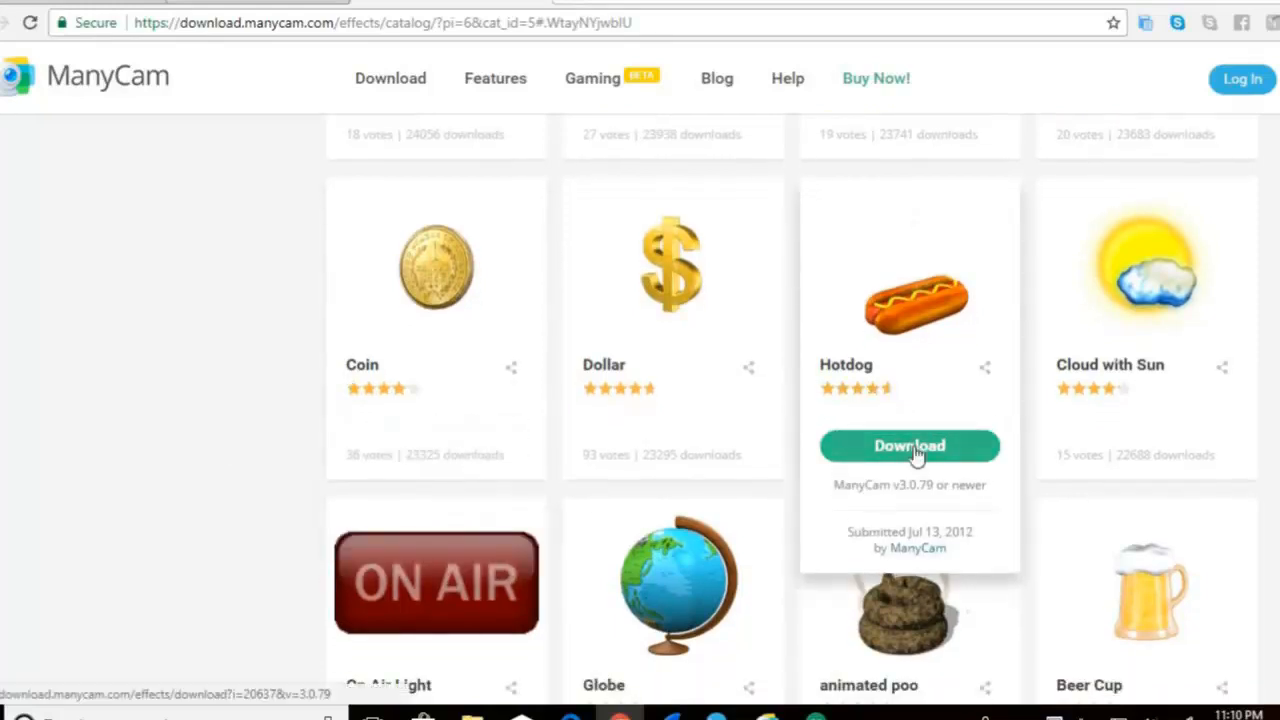
{"action": "left_click", "coordinate": [912, 447]}
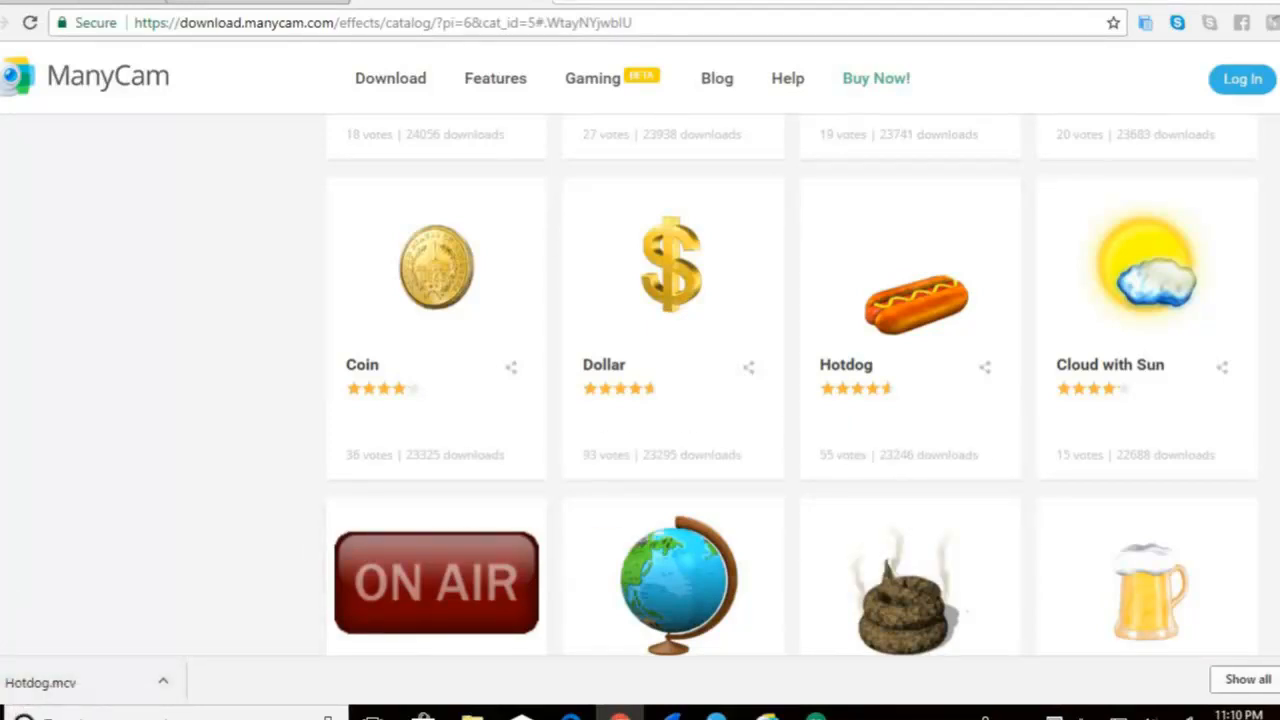
- Download the Globe and dancing piggy effects from the online catalog
{"action": "scroll", "coordinate": [790, 390], "scroll_direction": "down", "scroll_amount": 2}
{"action": "mouse_move", "coordinate": [673, 420]}
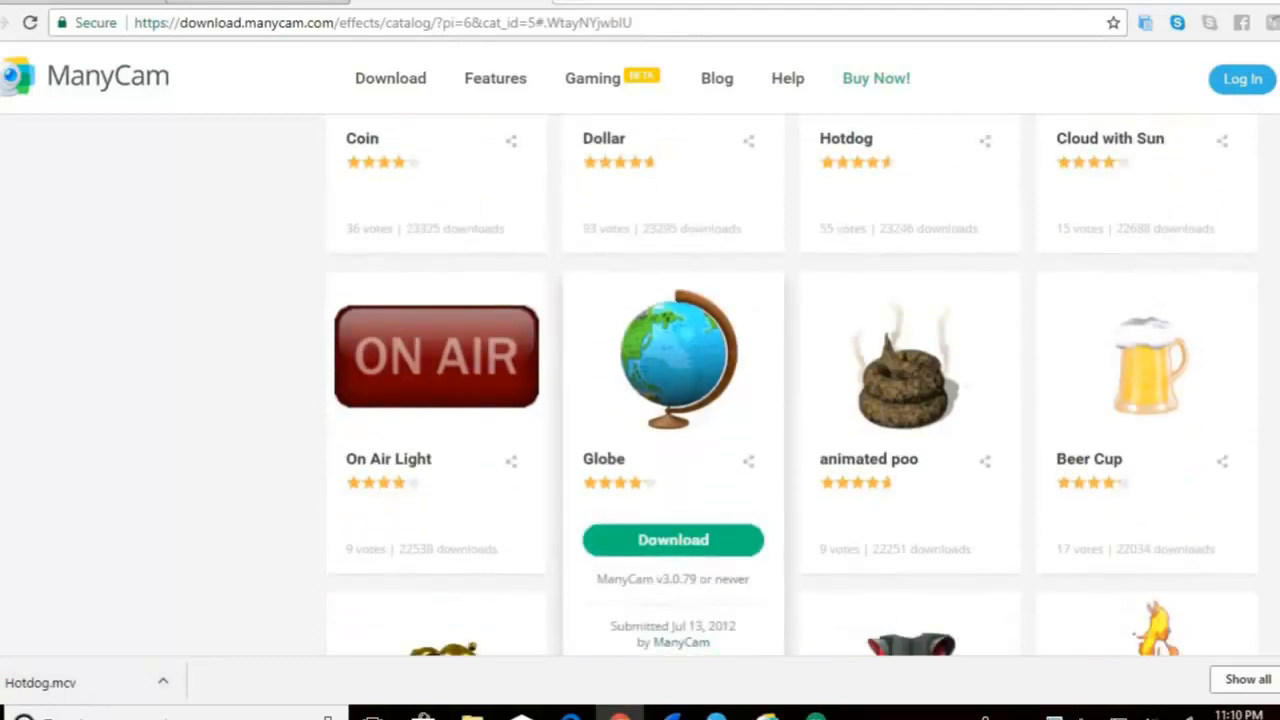
{"action": "scroll", "coordinate": [900, 420], "scroll_direction": "down", "scroll_amount": 6}
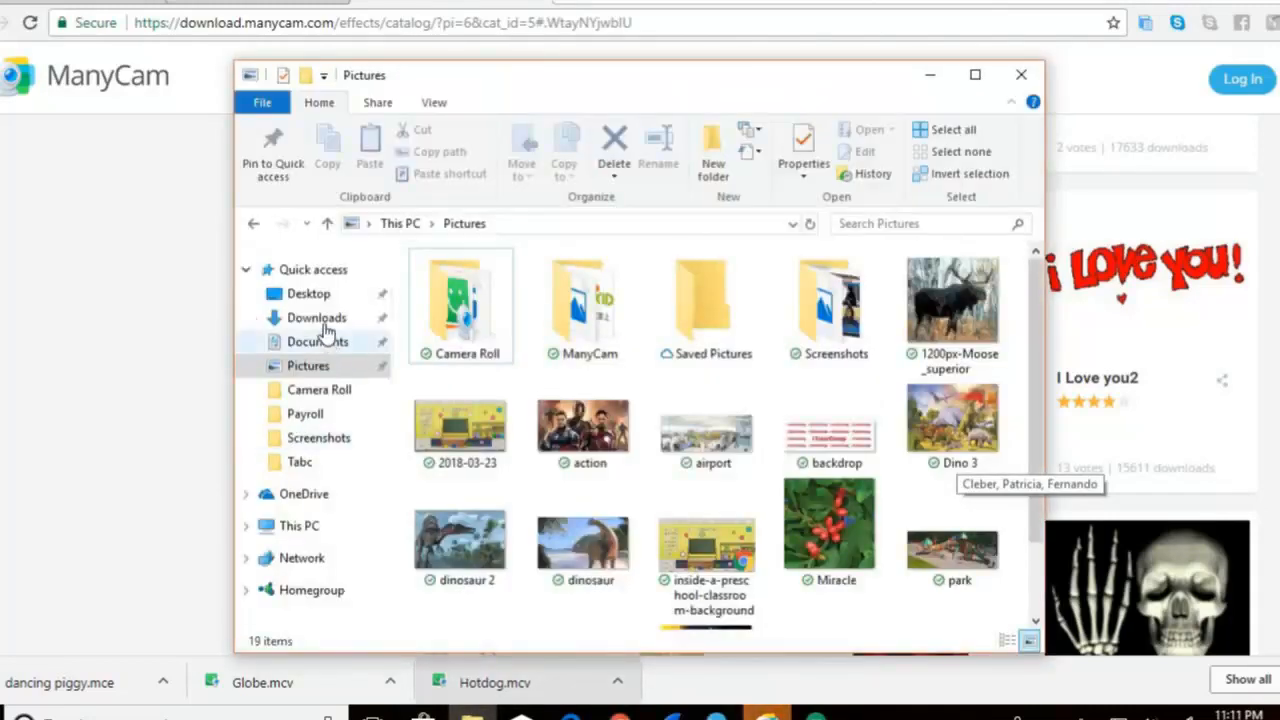
- Look through the Downloads folder in File Explorer for the downloaded effect files
{"action": "left_click", "coordinate": [317, 318]}
{"action": "scroll", "coordinate": [1022, 372], "scroll_direction": "up", "scroll_amount": 1}
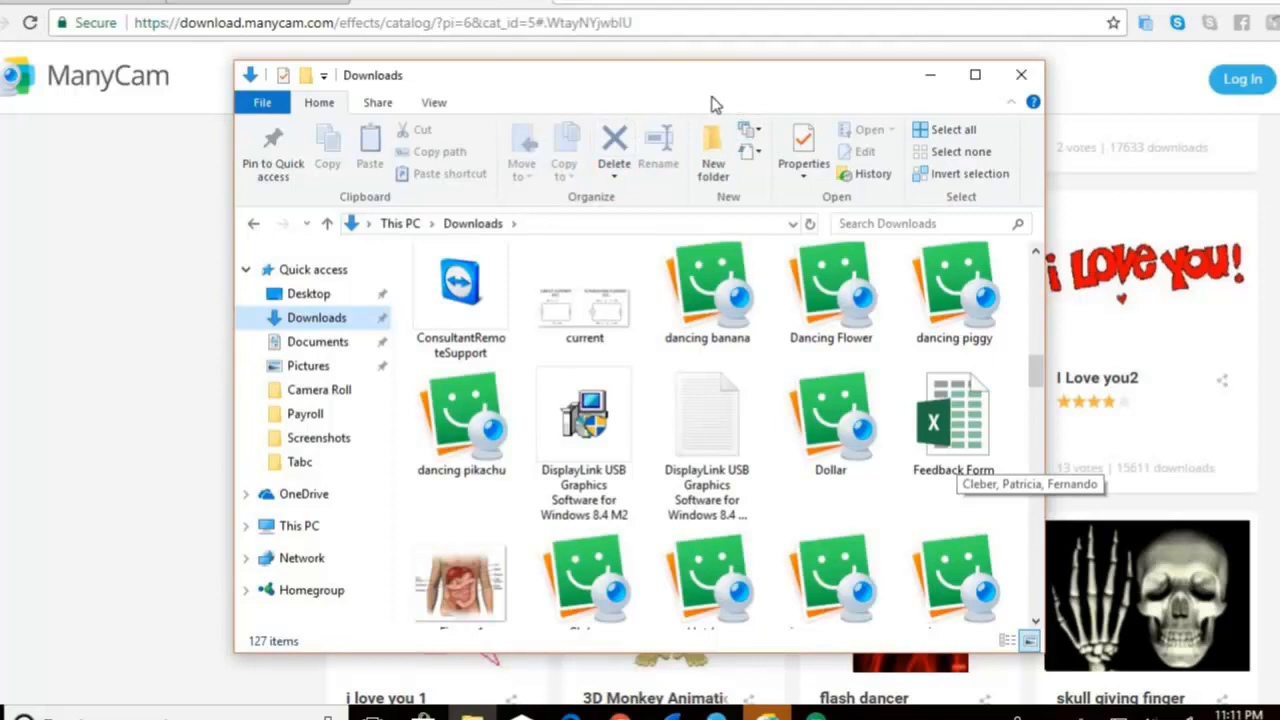
- Add the downloaded dancing piggy effect file from the Downloads folder to ManyCam's Objects effects and locate it there
{"action": "left_click_drag", "start_coordinate": [677, 103], "coordinate": [486, 109]}
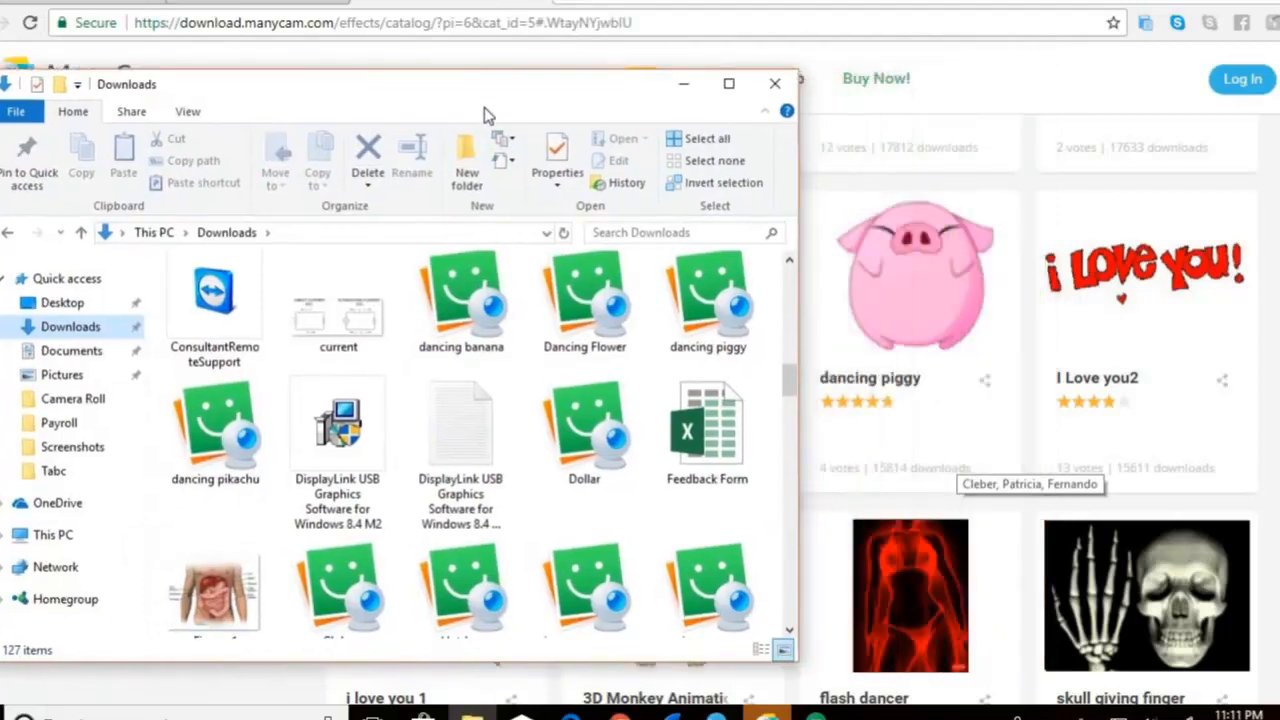
{"action": "left_click", "coordinate": [767, 716]}
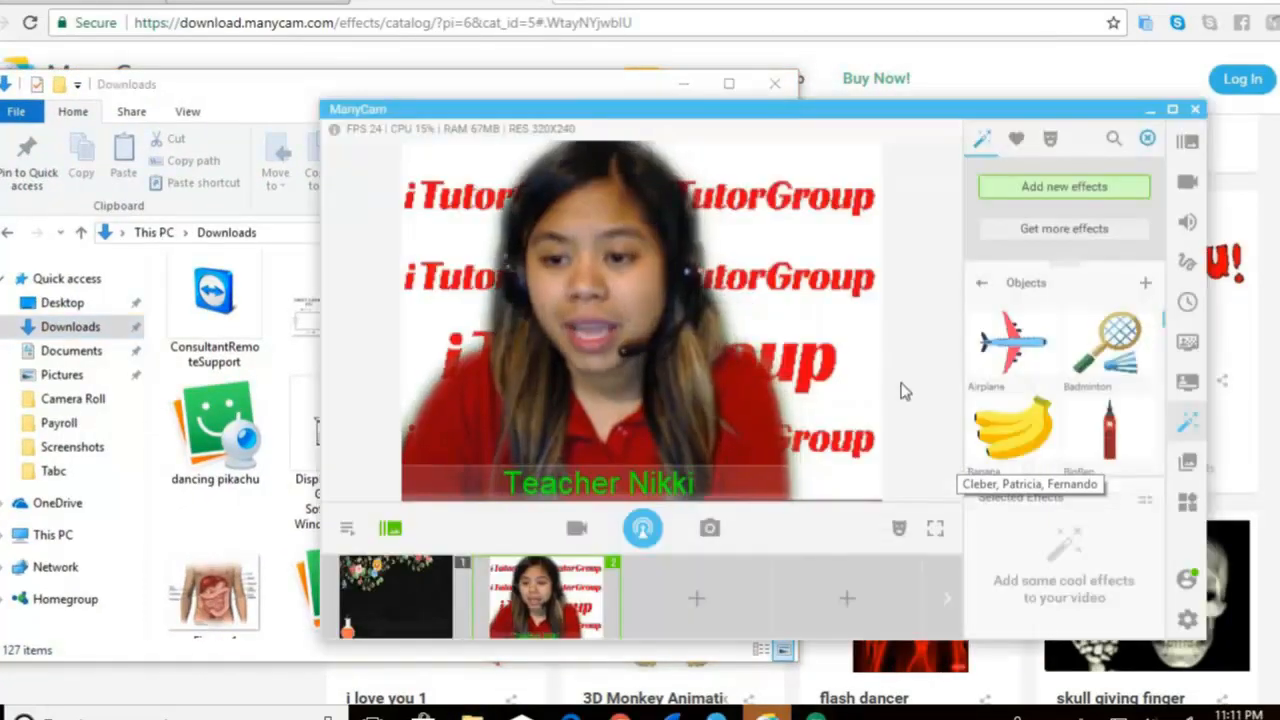
{"action": "left_click_drag", "start_coordinate": [855, 121], "coordinate": [1003, 393]}
{"action": "left_click_drag", "start_coordinate": [897, 444], "coordinate": [520, 373]}
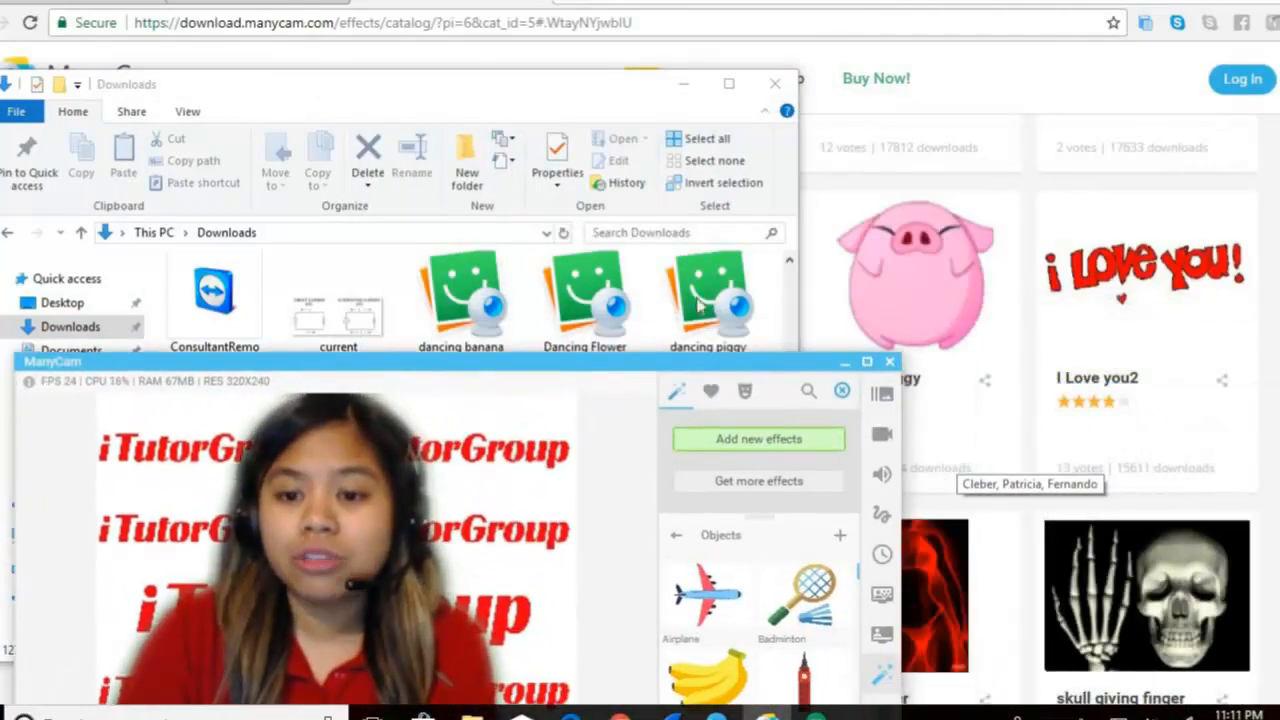
{"action": "left_click_drag", "start_coordinate": [740, 620], "coordinate": [680, 509]}
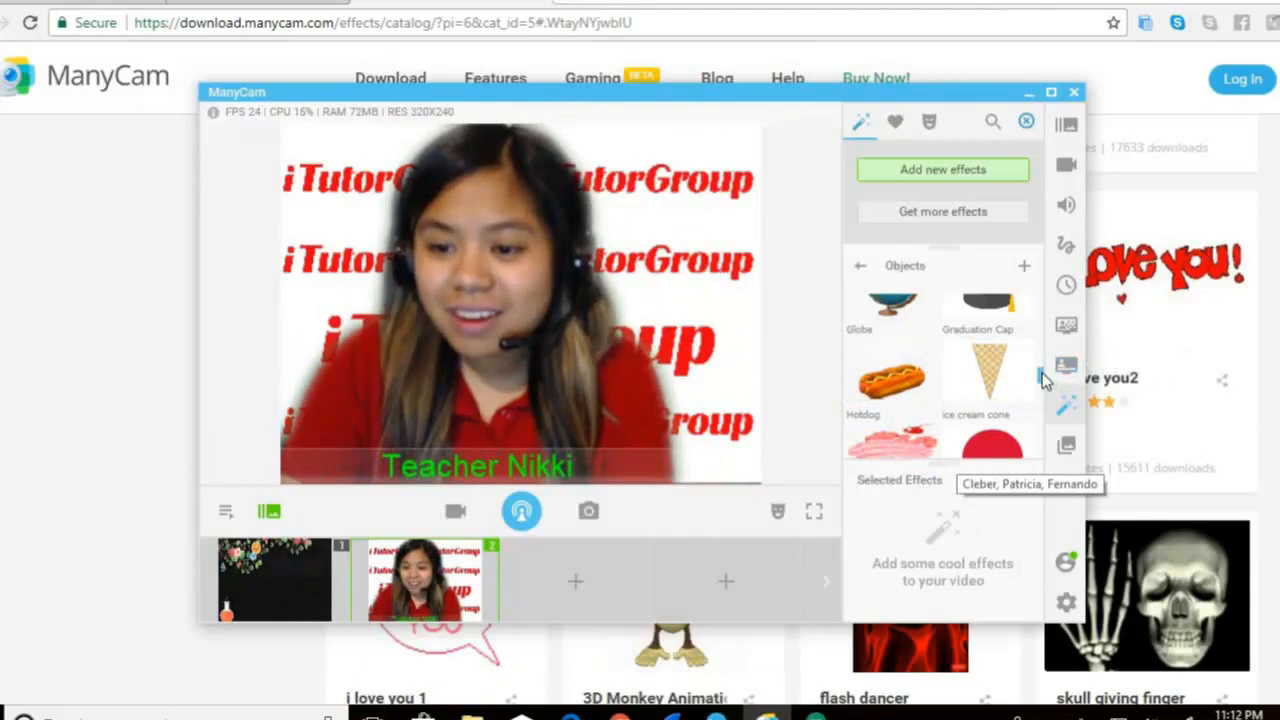
{"action": "scroll", "coordinate": [1044, 372], "scroll_direction": "up", "scroll_amount": 3}
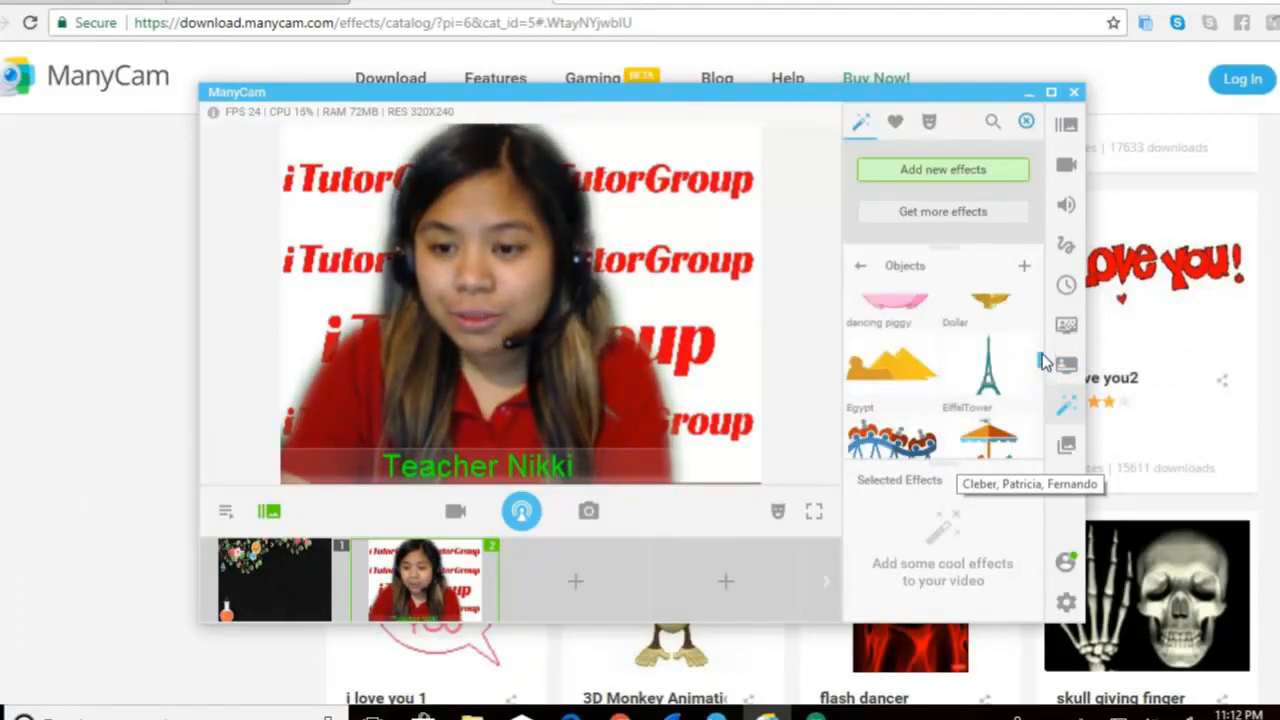
{"action": "scroll", "coordinate": [1044, 364], "scroll_direction": "up", "scroll_amount": 1}
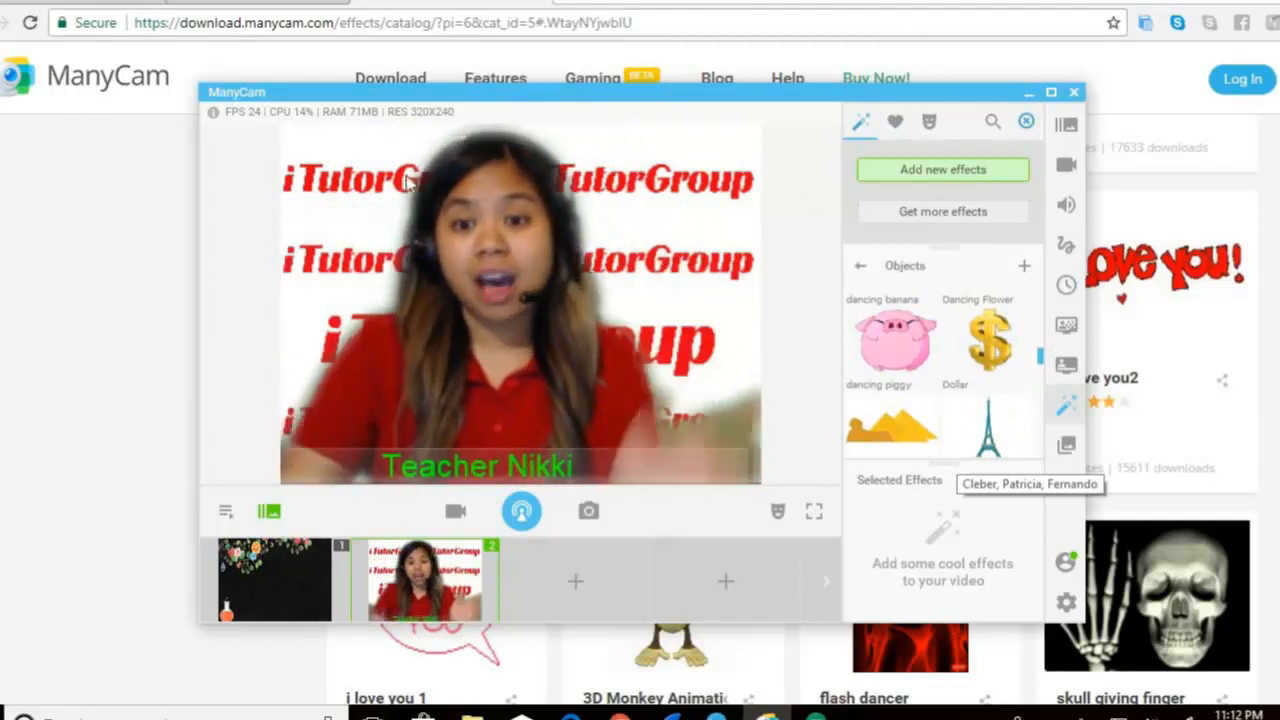
- Switch to the iTutorGroup consultant site in the browser, launch TutorMeet Practice, and move the ManyCam window out of the way
{"action": "left_click", "coordinate": [177, 222]}
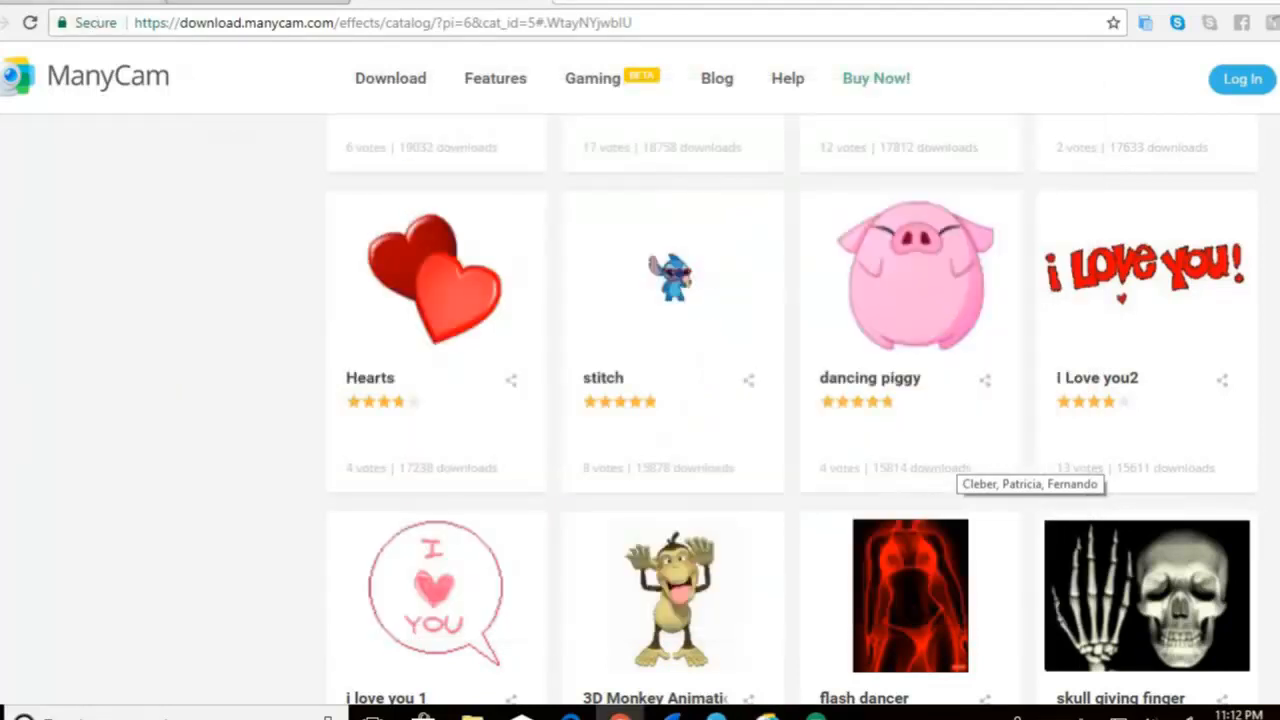
{"action": "left_click", "coordinate": [650, 2]}
{"action": "mouse_move", "coordinate": [890, 103]}
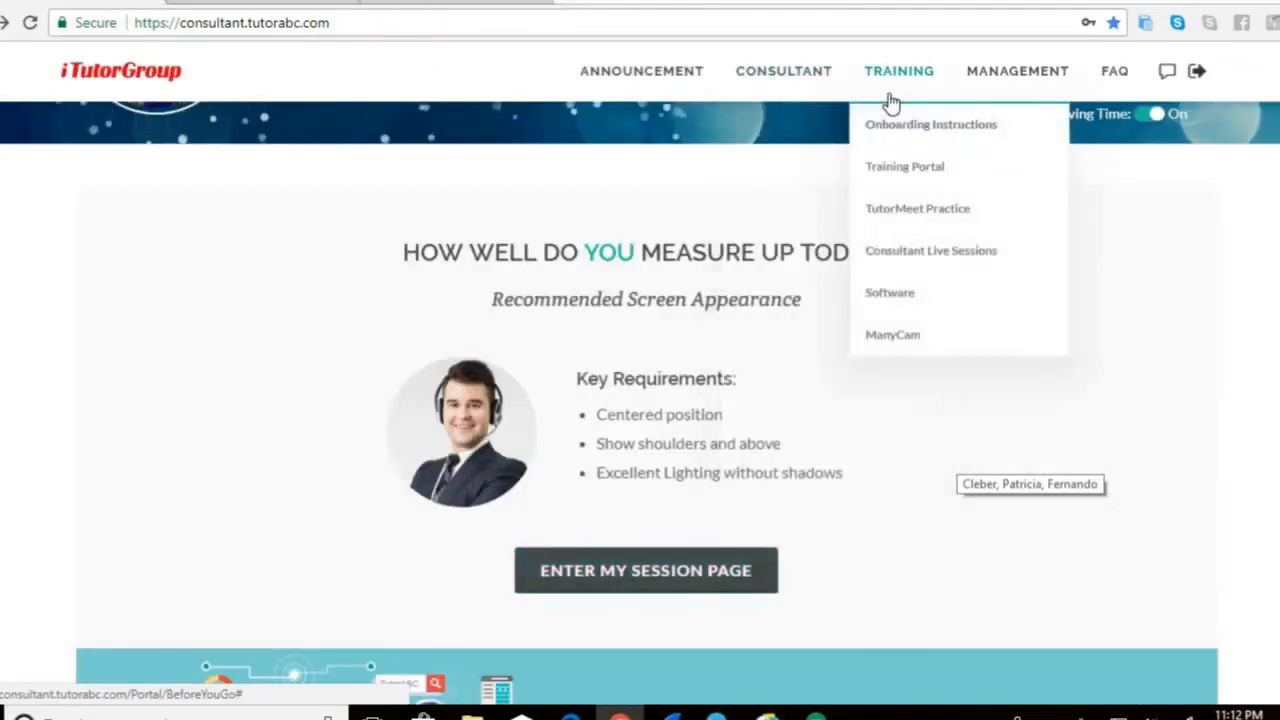
{"action": "left_click", "coordinate": [898, 212]}
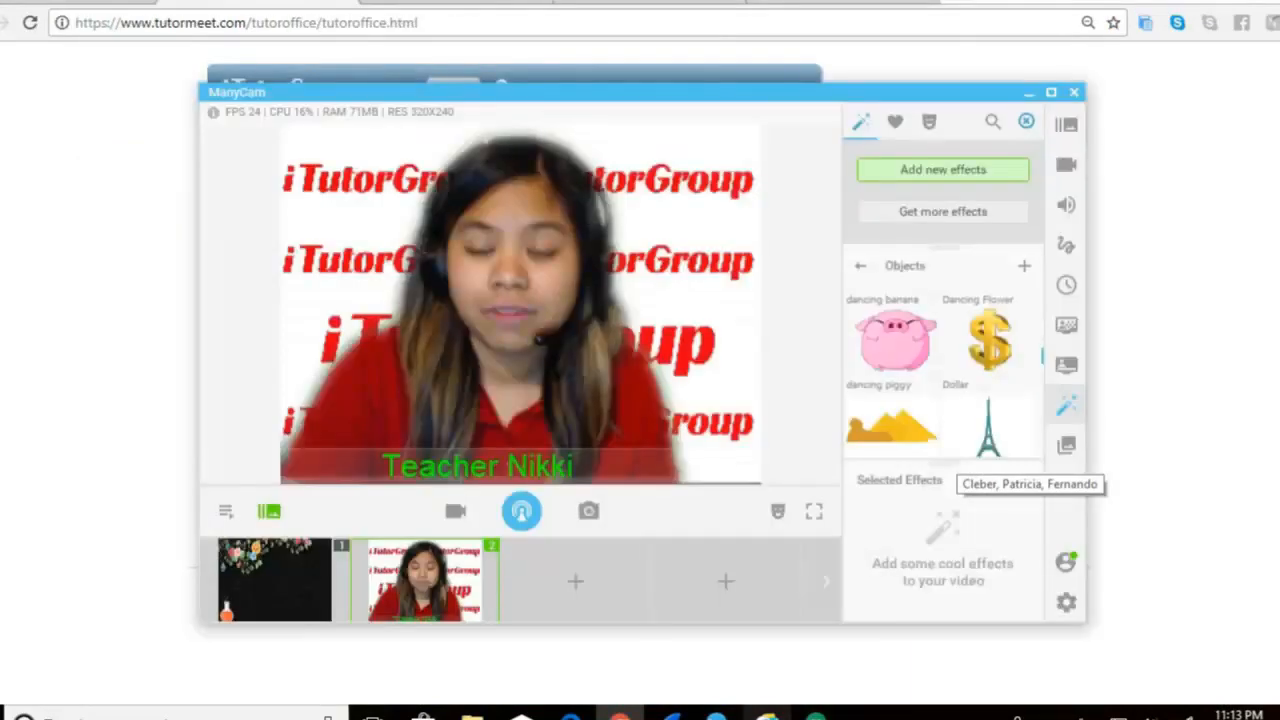
{"action": "left_click_drag", "start_coordinate": [650, 103], "coordinate": [1237, 143]}
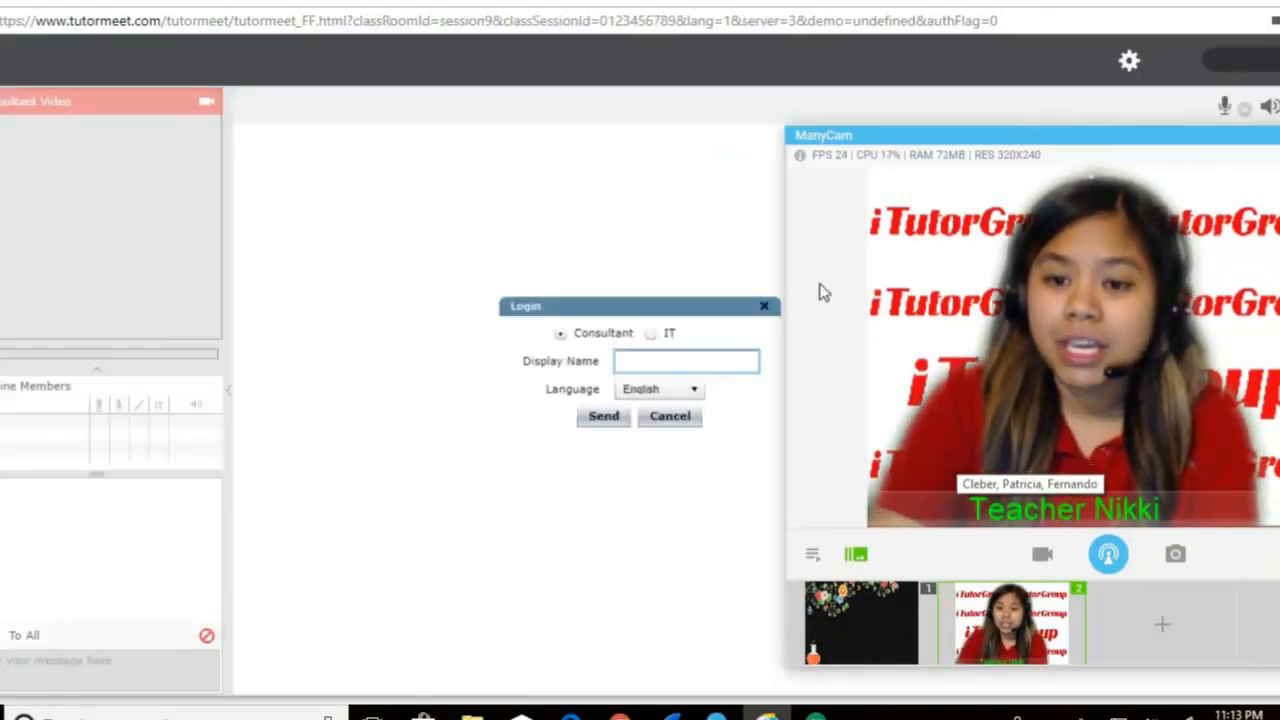
- Log in to the practice session as Consultant with the teacher's display name and allow camera and microphone access
{"action": "left_click", "coordinate": [683, 361]}
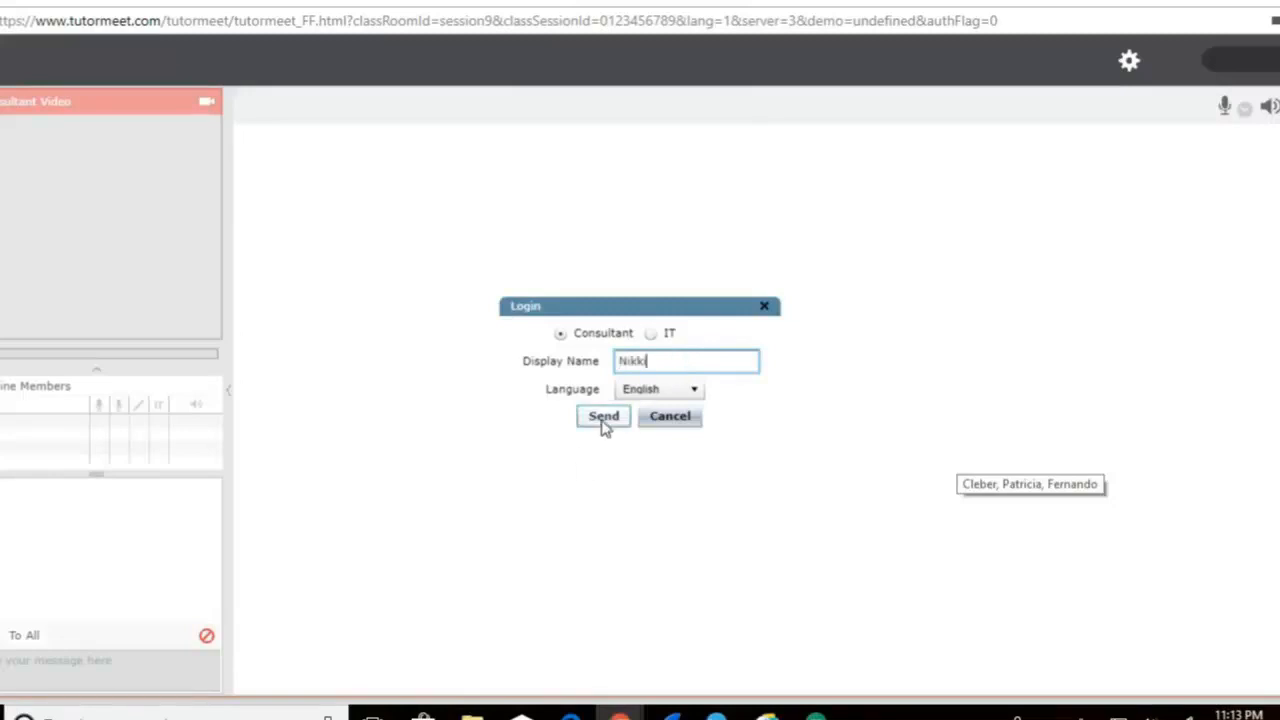
{"action": "mouse_move", "coordinate": [767, 712]}
{"action": "left_click", "coordinate": [767, 617]}
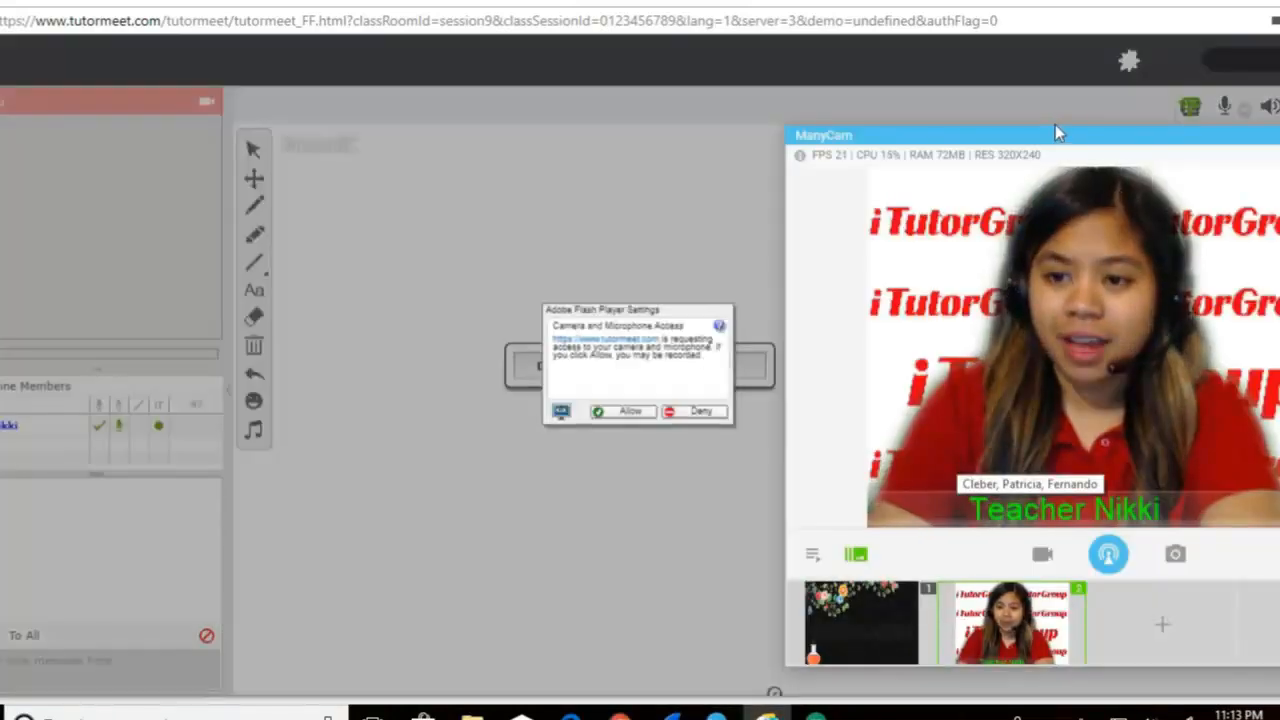
{"action": "left_click", "coordinate": [646, 417]}
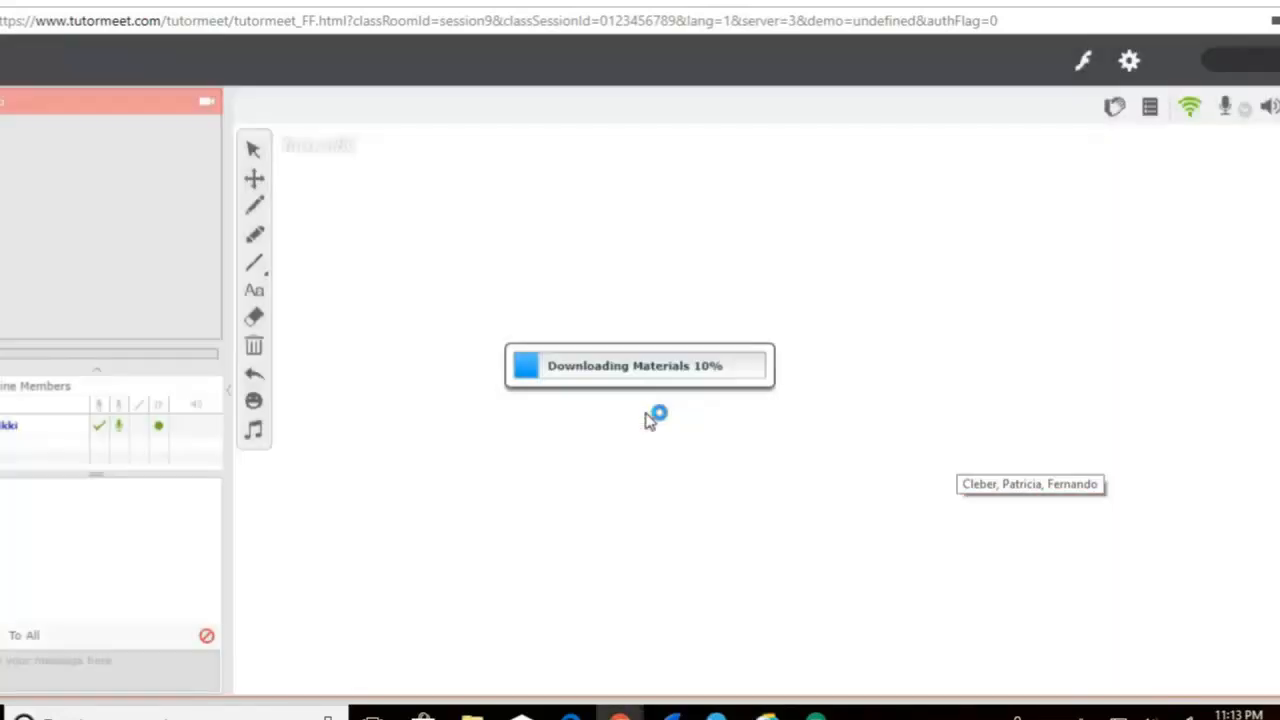
- Bring ManyCam over the TutorMeet classroom to compare its preview with the consultant video
{"action": "mouse_move", "coordinate": [767, 712]}
{"action": "left_click", "coordinate": [767, 617]}
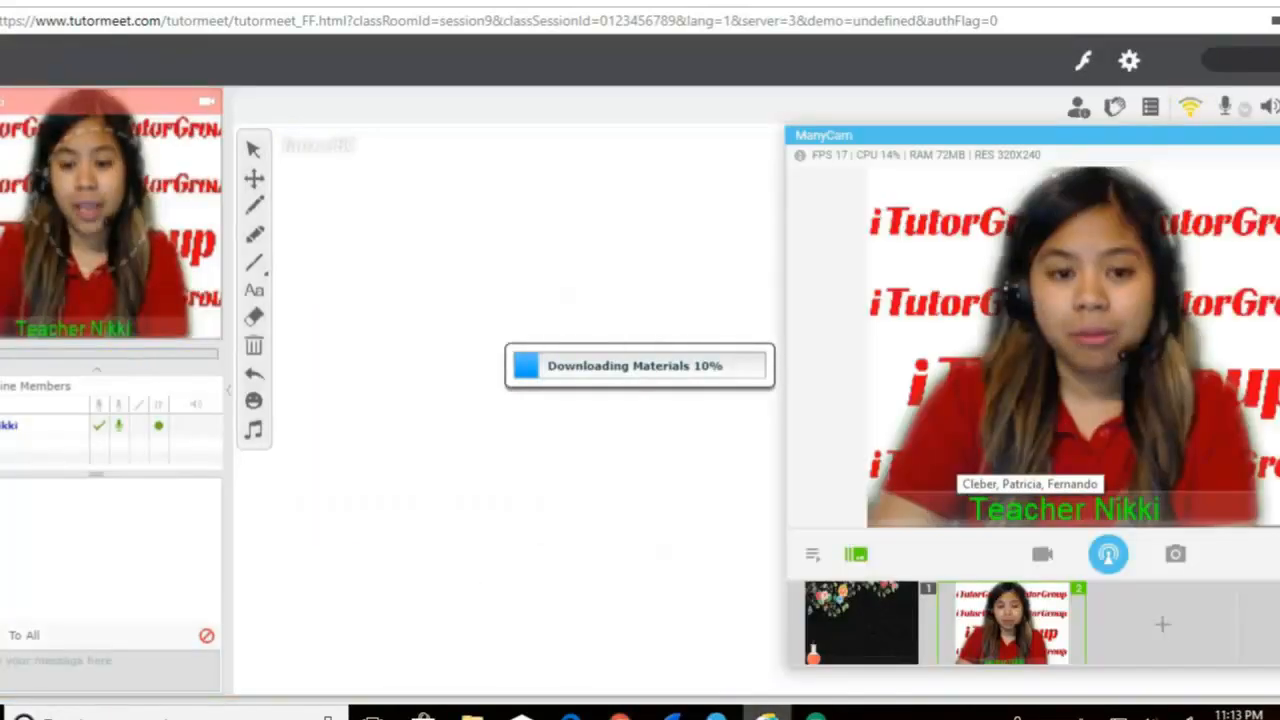
{"action": "left_click_drag", "start_coordinate": [1120, 135], "coordinate": [668, 210]}
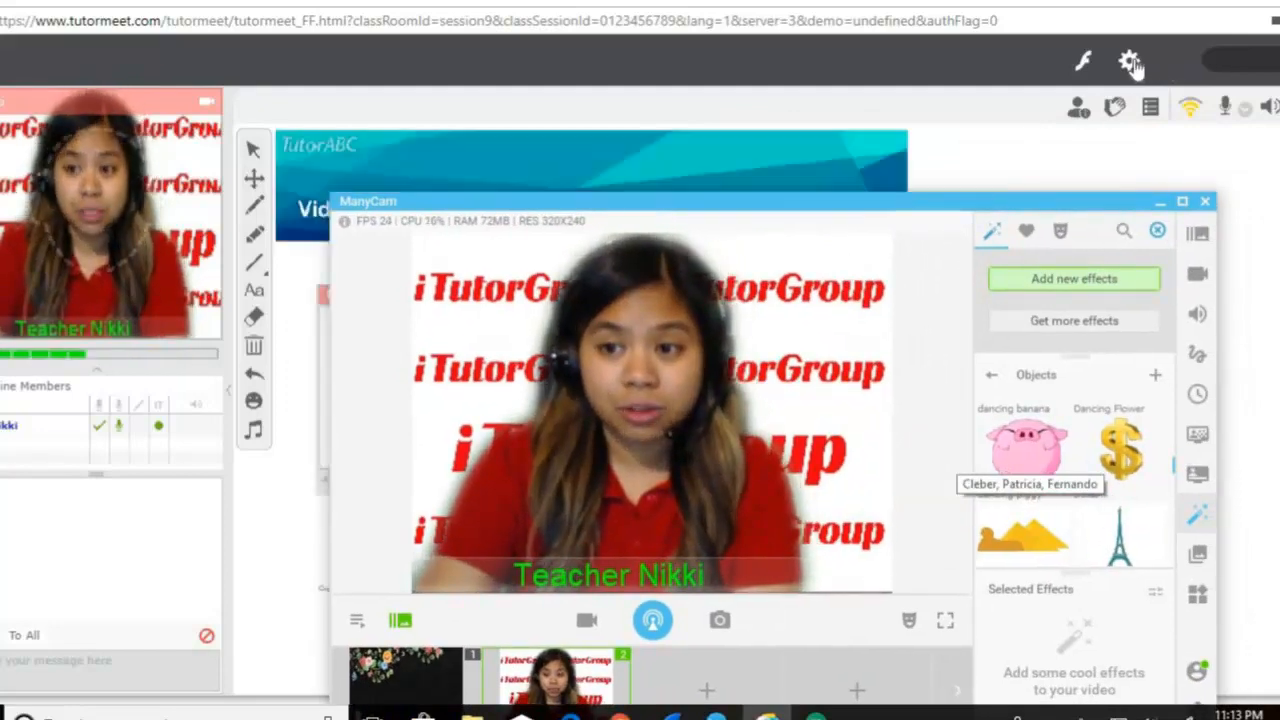
- Select ManyCam Virtual Webcam as the camera in TutorMeet's Flash Player microphone and camera settings
{"action": "left_click", "coordinate": [1131, 64]}
{"action": "left_click", "coordinate": [1131, 63]}
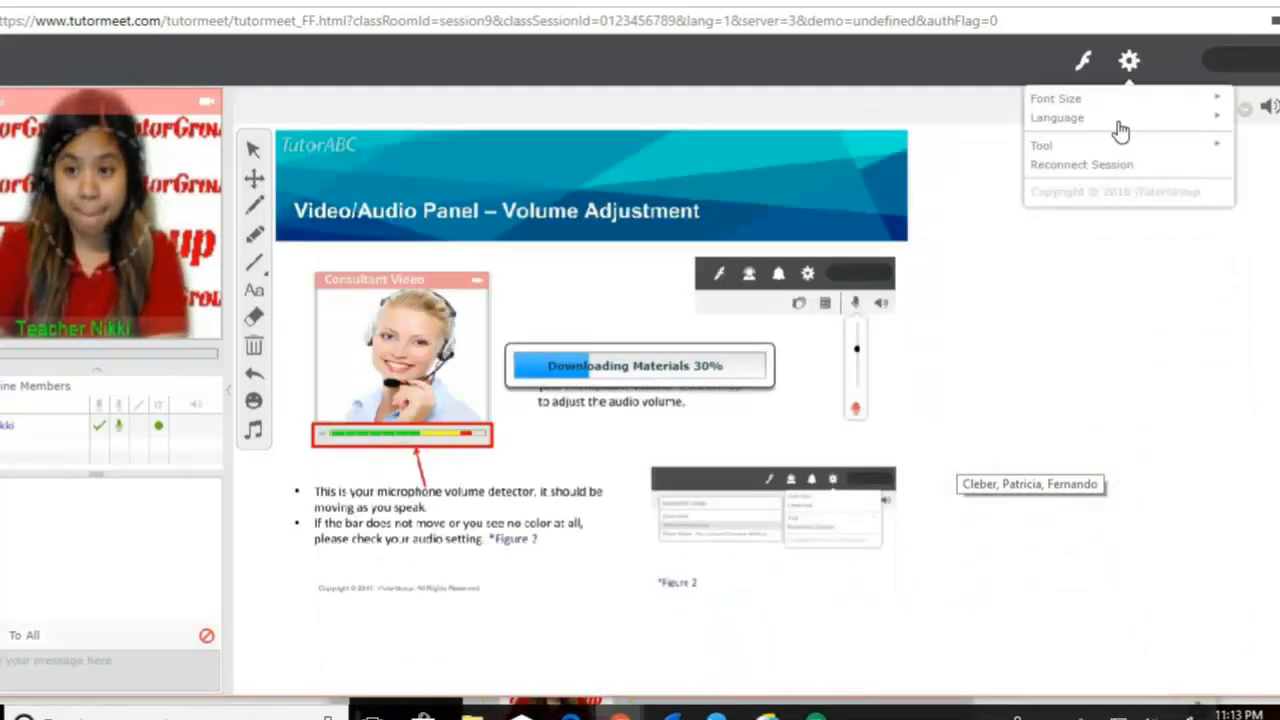
{"action": "mouse_move", "coordinate": [1111, 156]}
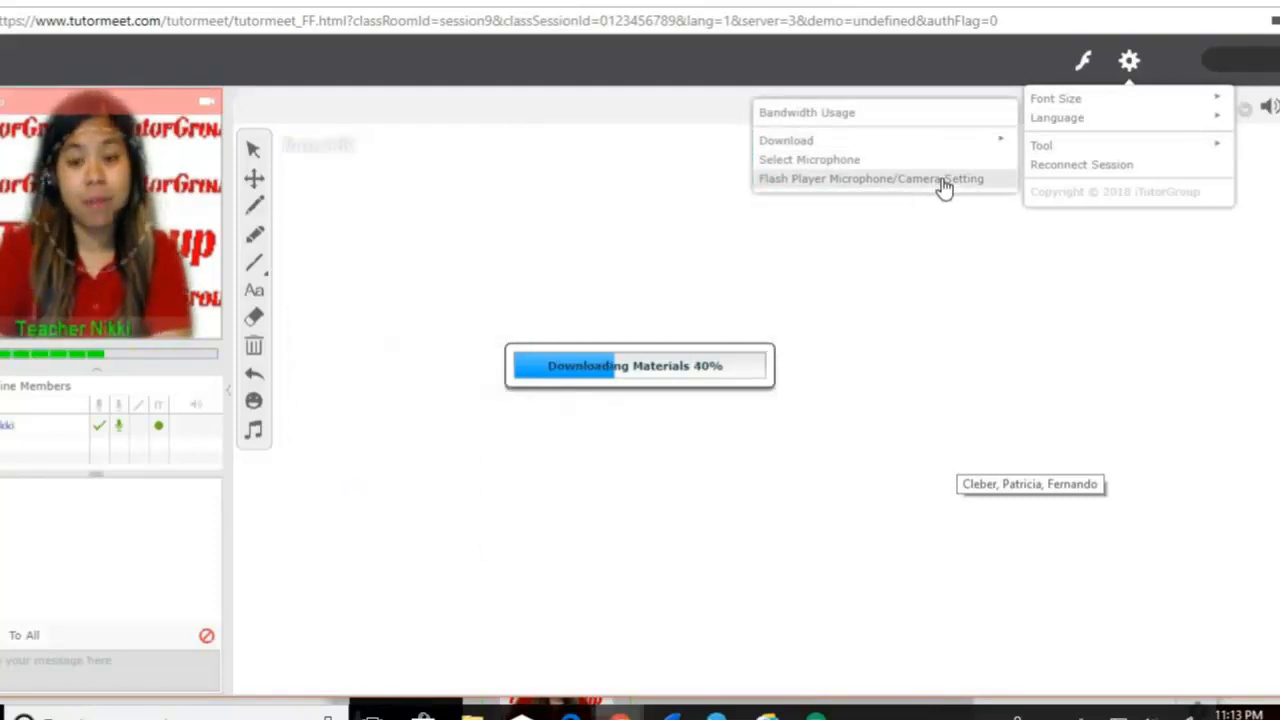
{"action": "left_click", "coordinate": [943, 180]}
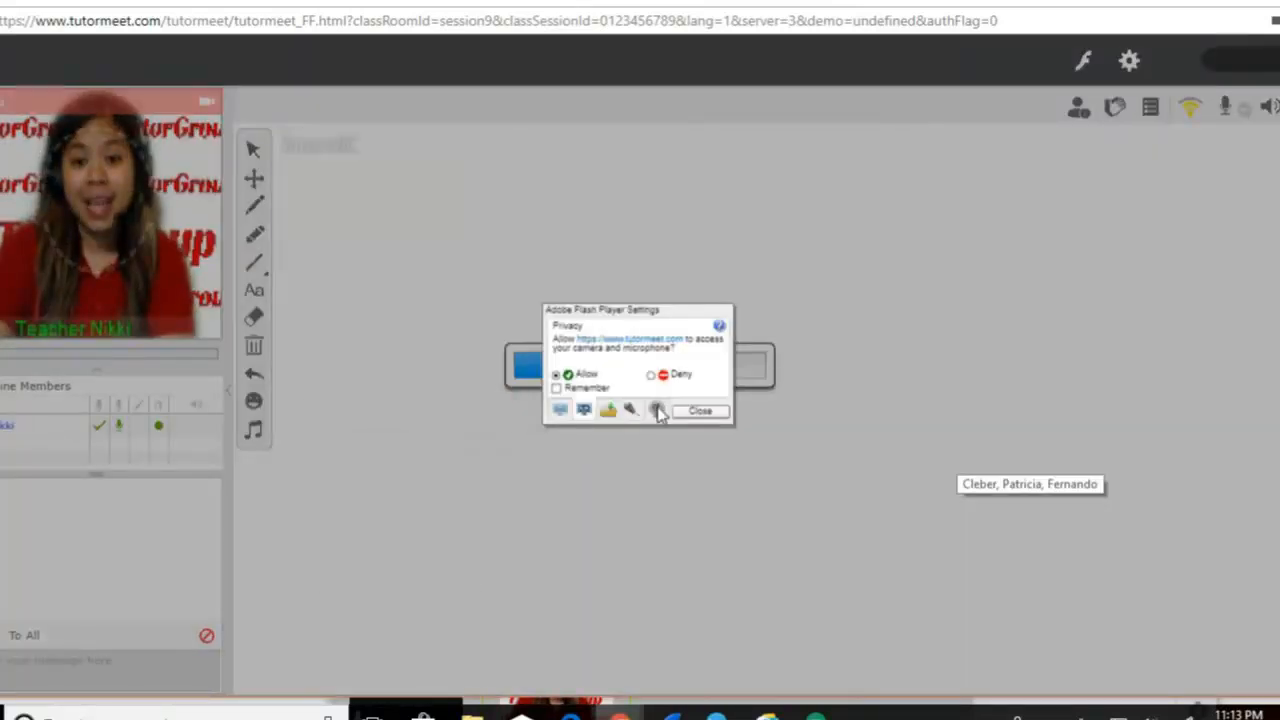
{"action": "left_click", "coordinate": [656, 410]}
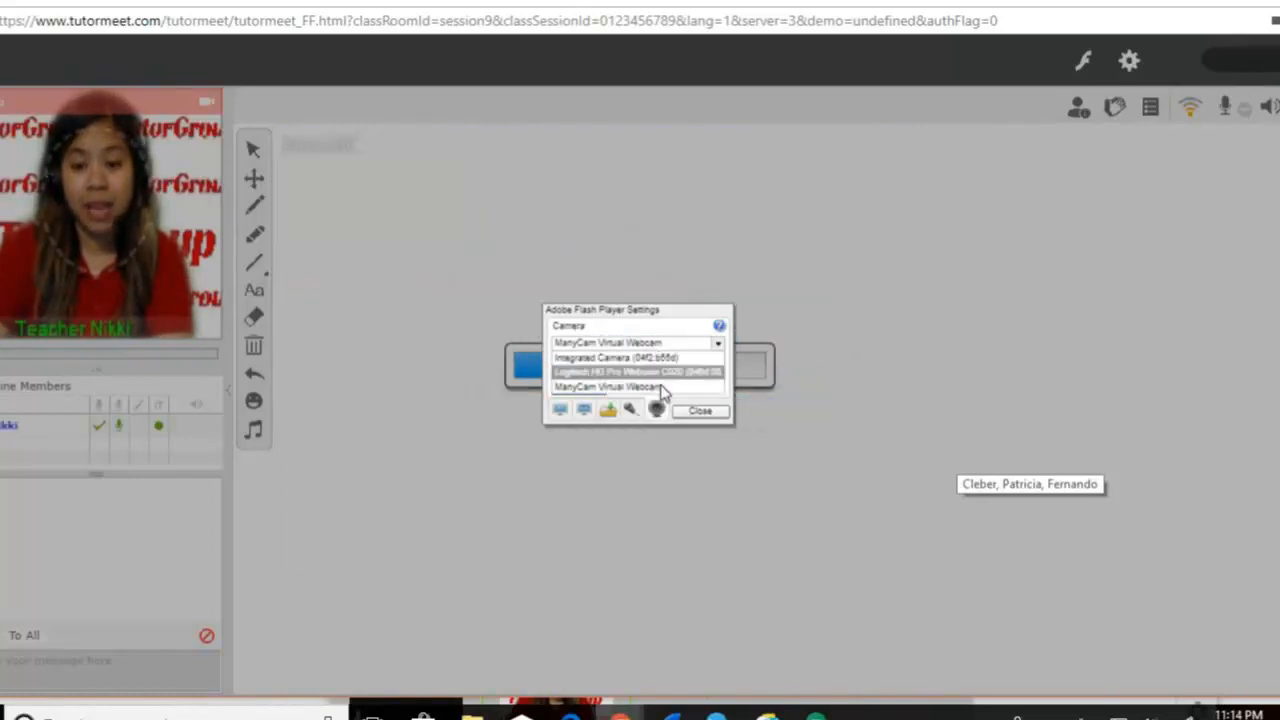
{"action": "left_click", "coordinate": [661, 389]}
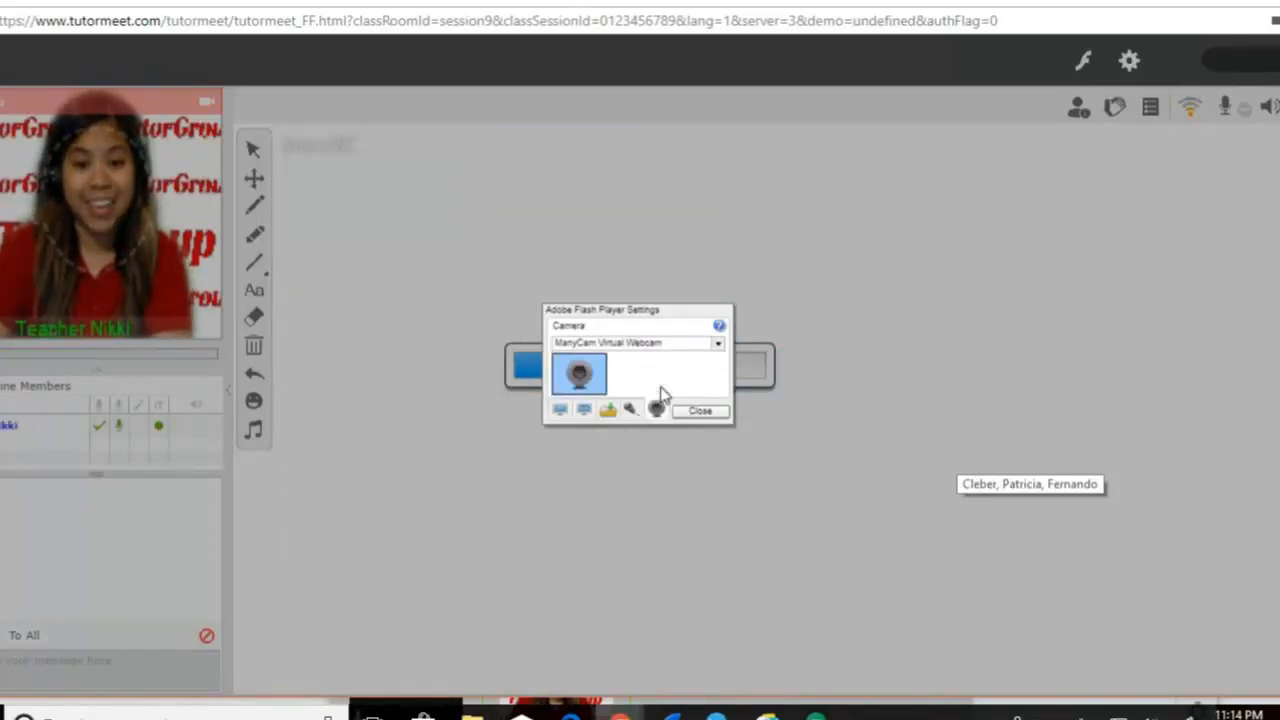
{"action": "left_click", "coordinate": [720, 412]}
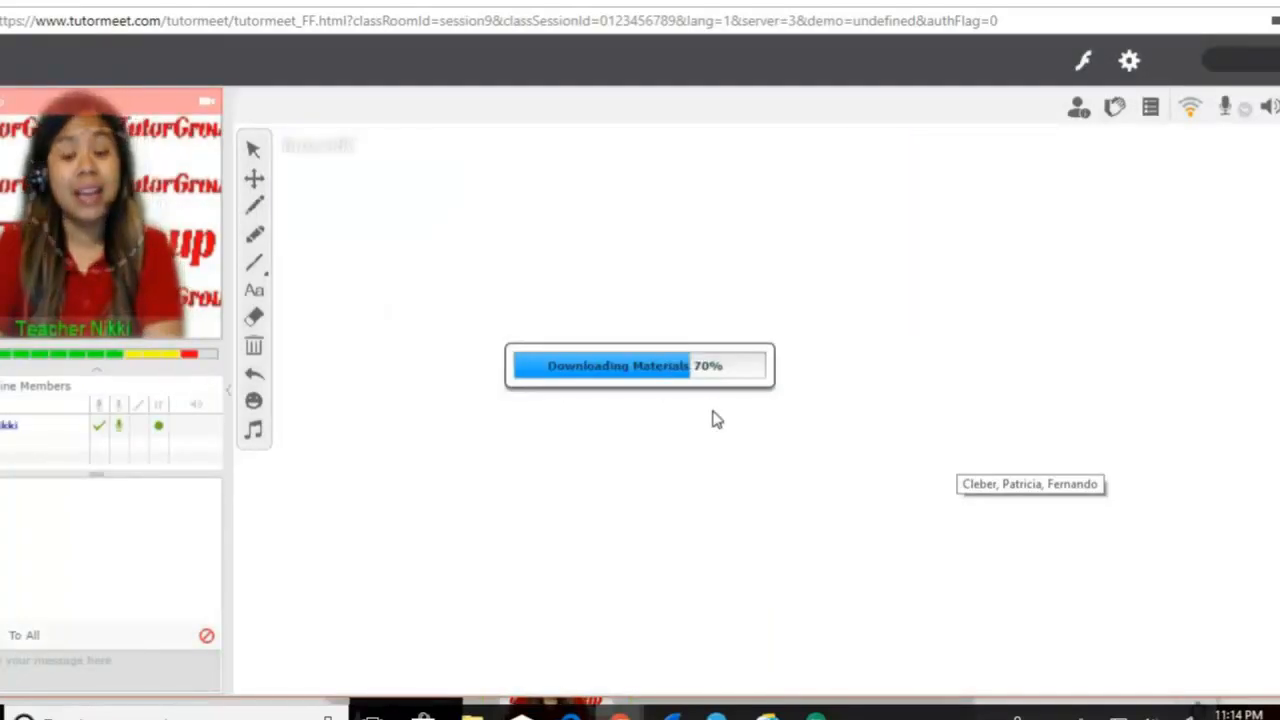
- Review ManyCam's video resolution and frames-per-second settings, and minimize its window
{"action": "left_click", "coordinate": [767, 717]}
{"action": "left_click", "coordinate": [1197, 276]}
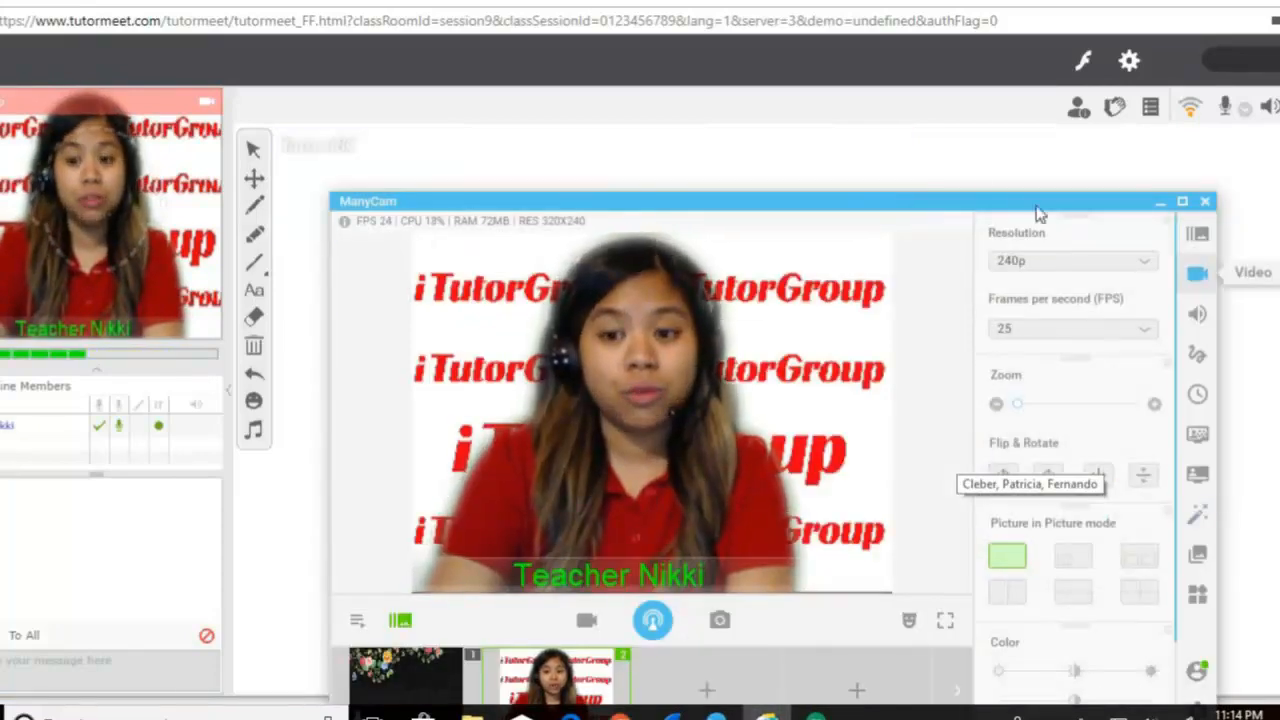
{"action": "left_click_drag", "start_coordinate": [986, 208], "coordinate": [929, 177]}
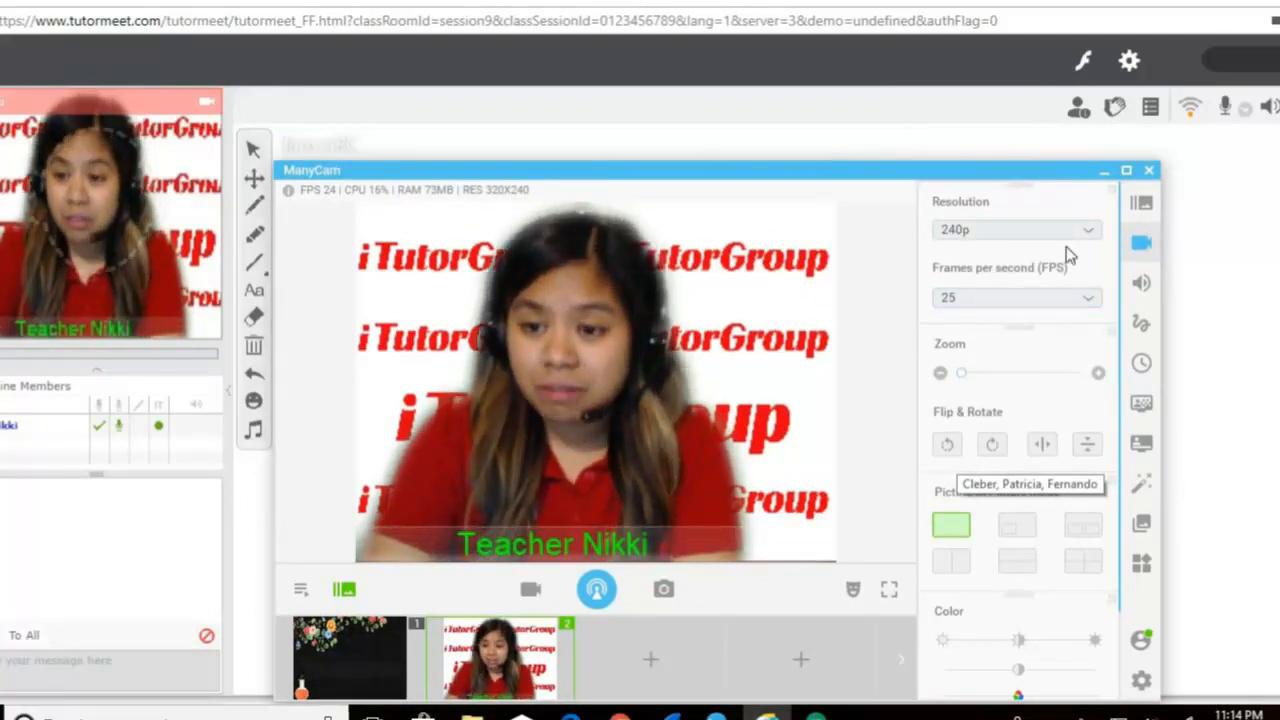
{"action": "left_click", "coordinate": [1105, 172]}
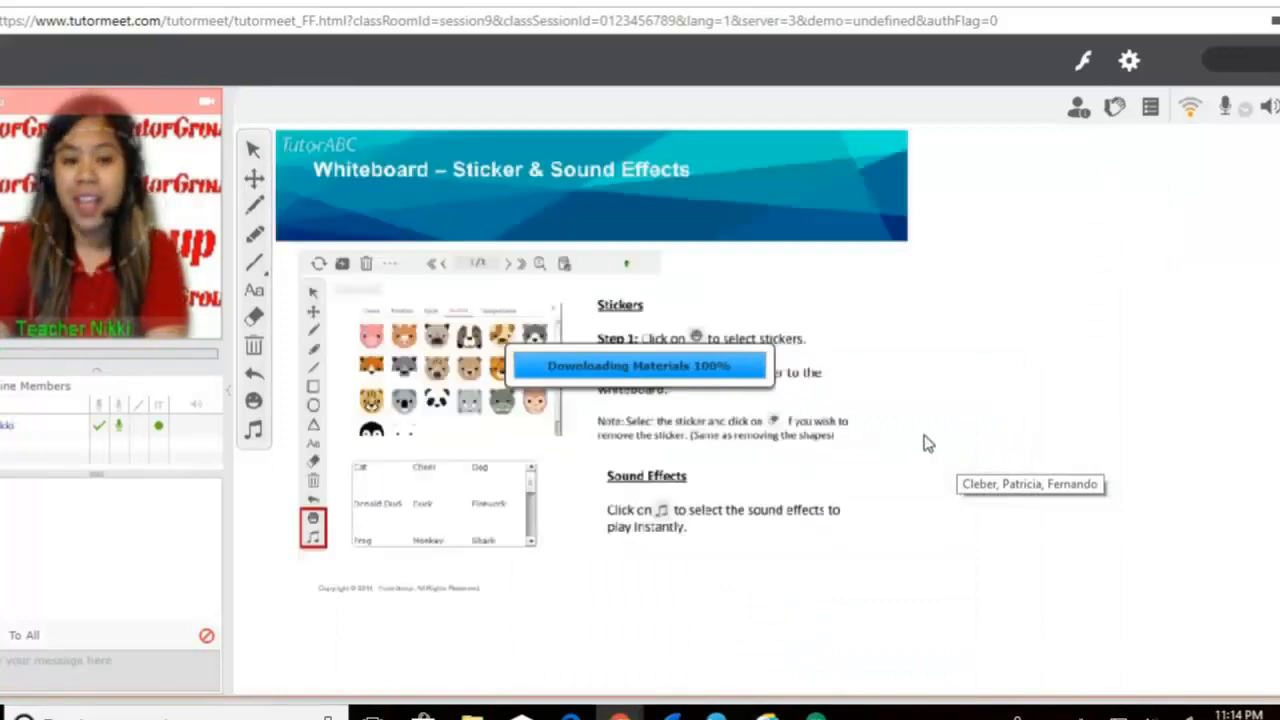
- Apply the dancing piggy effect to the ManyCam video and place it just above the start of the teacher name caption
{"action": "left_click", "coordinate": [620, 716]}
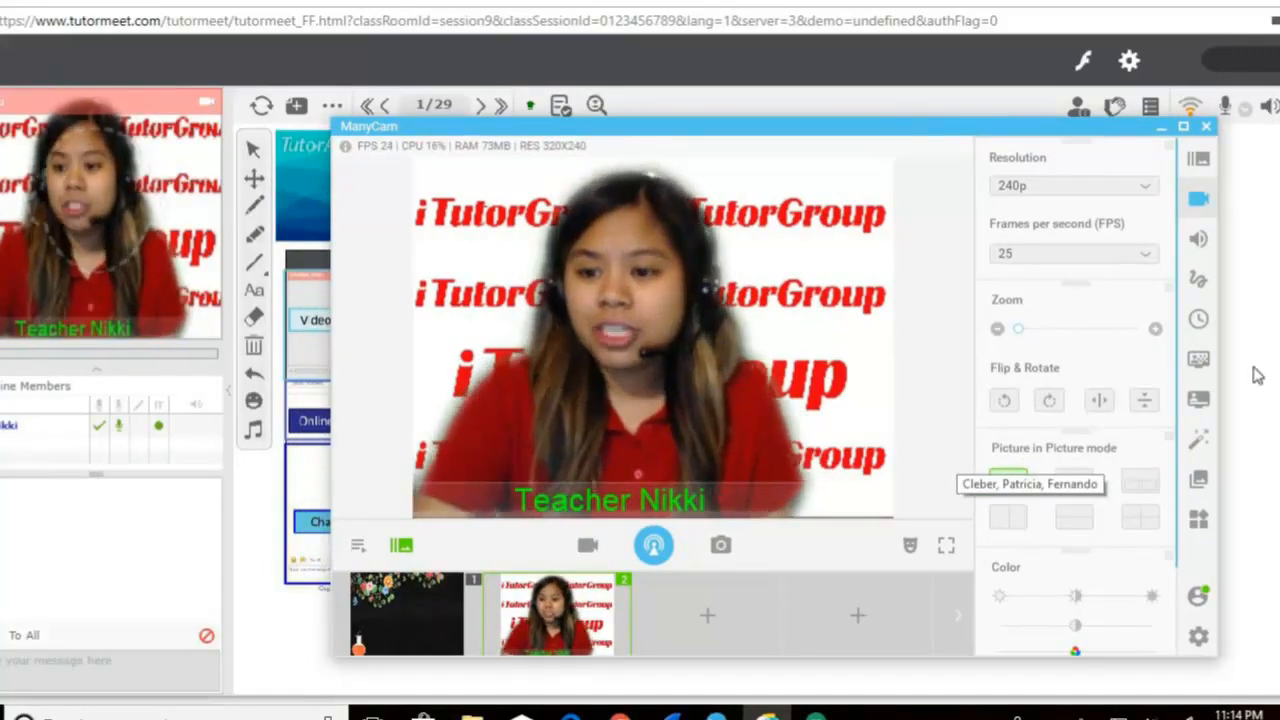
{"action": "left_click", "coordinate": [1205, 442]}
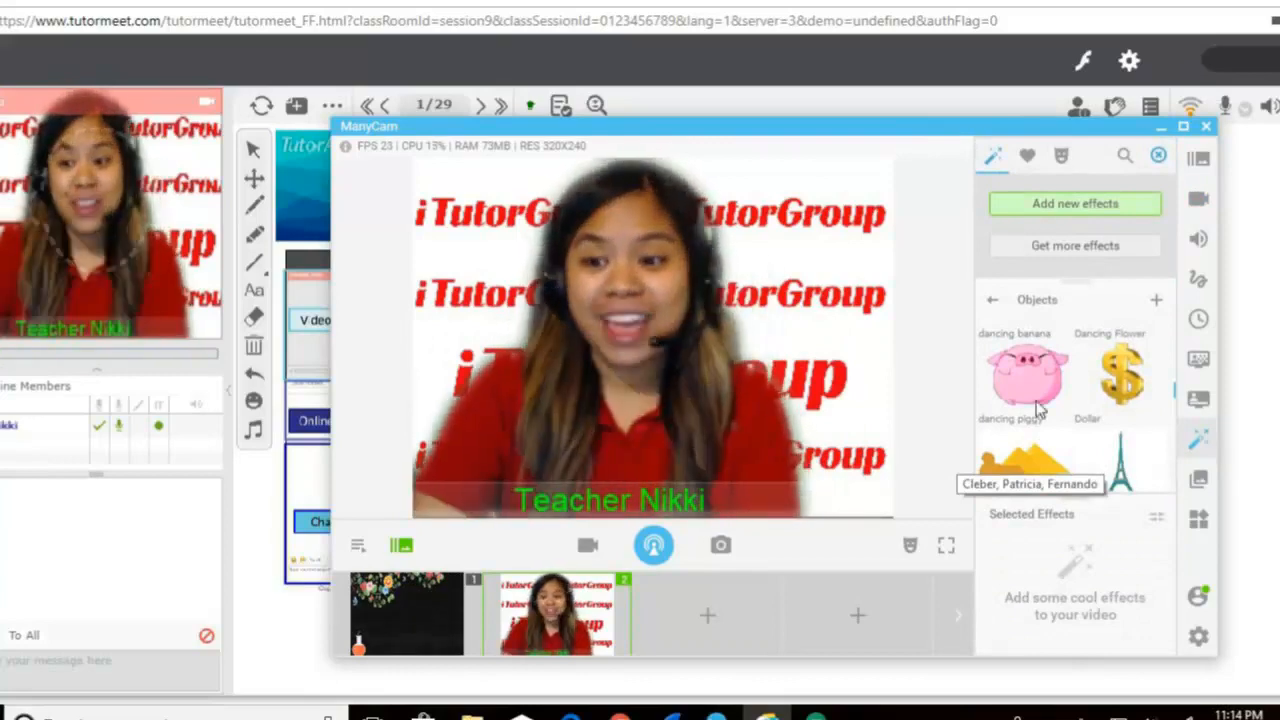
{"action": "left_click", "coordinate": [1025, 372]}
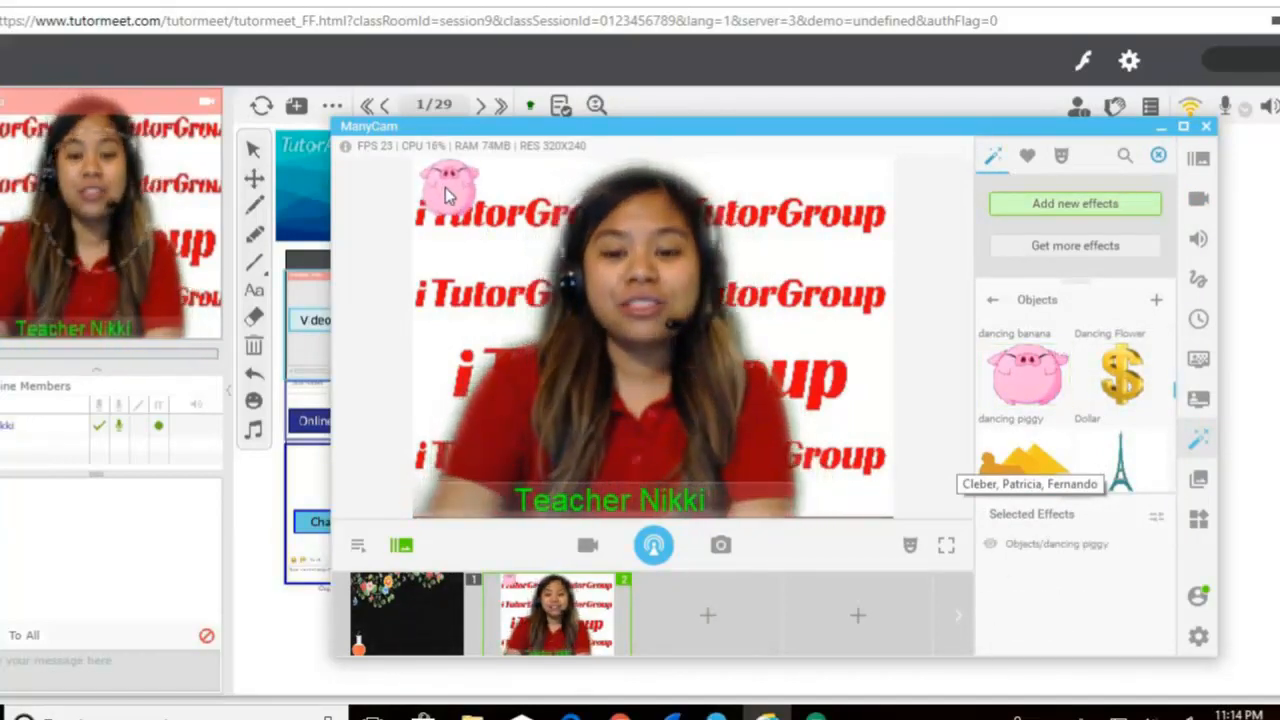
{"action": "left_click_drag", "start_coordinate": [445, 187], "coordinate": [505, 340]}
{"action": "left_click_drag", "start_coordinate": [522, 417], "coordinate": [492, 474]}
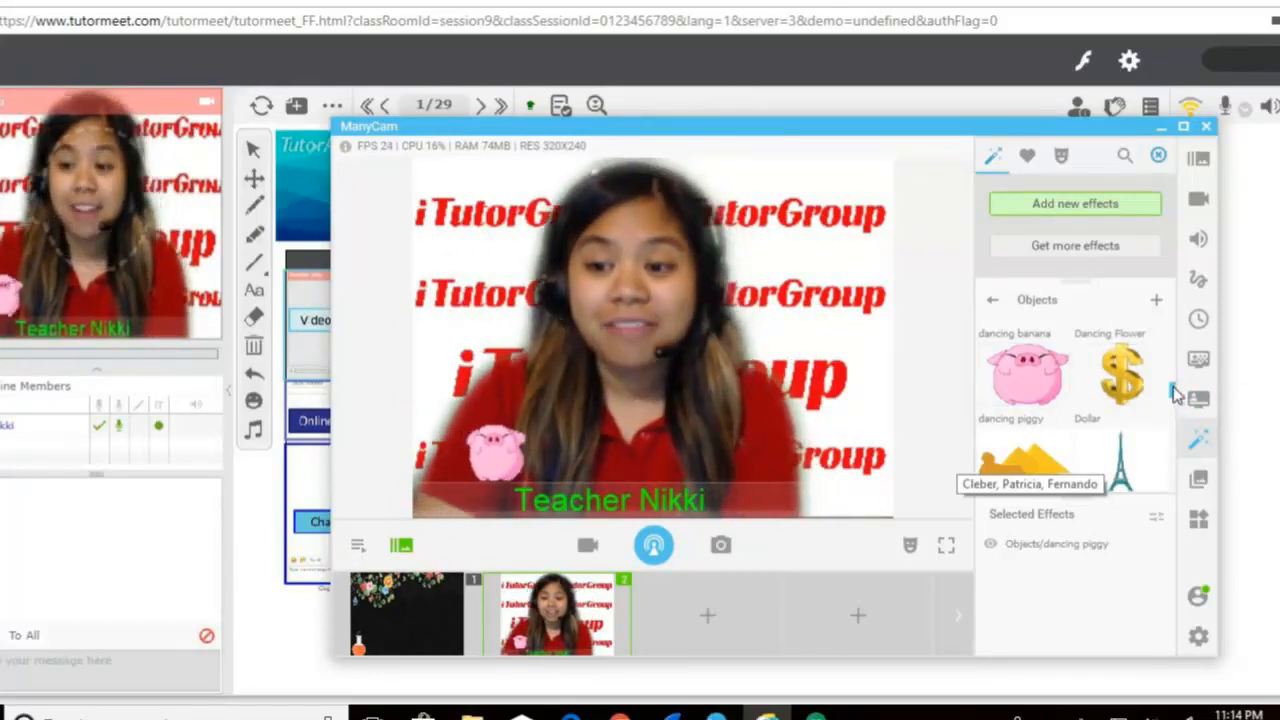
- Try the Hotdog effect in front of the presenter's mouth and remove it from the selected effects
{"action": "left_click_drag", "start_coordinate": [1176, 395], "coordinate": [1176, 420]}
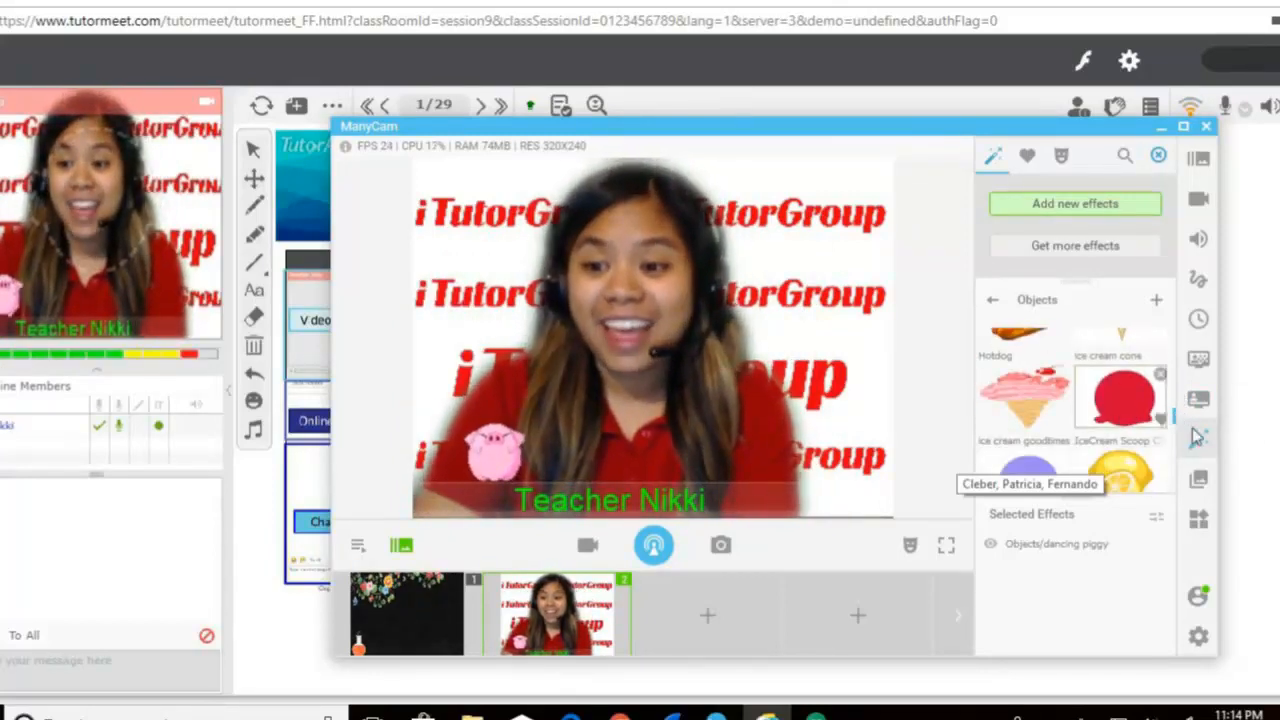
{"action": "scroll", "coordinate": [1176, 415], "scroll_direction": "up", "scroll_amount": 1}
{"action": "left_click", "coordinate": [1020, 400]}
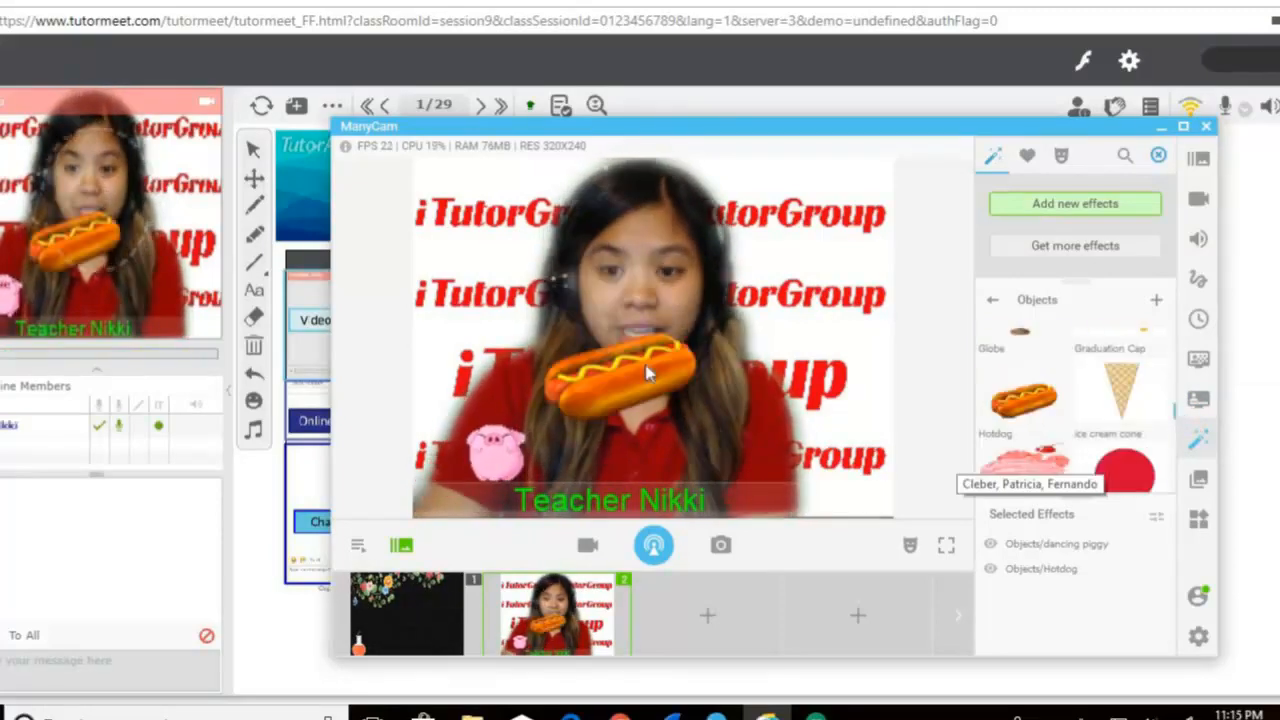
{"action": "left_click_drag", "start_coordinate": [656, 371], "coordinate": [742, 390]}
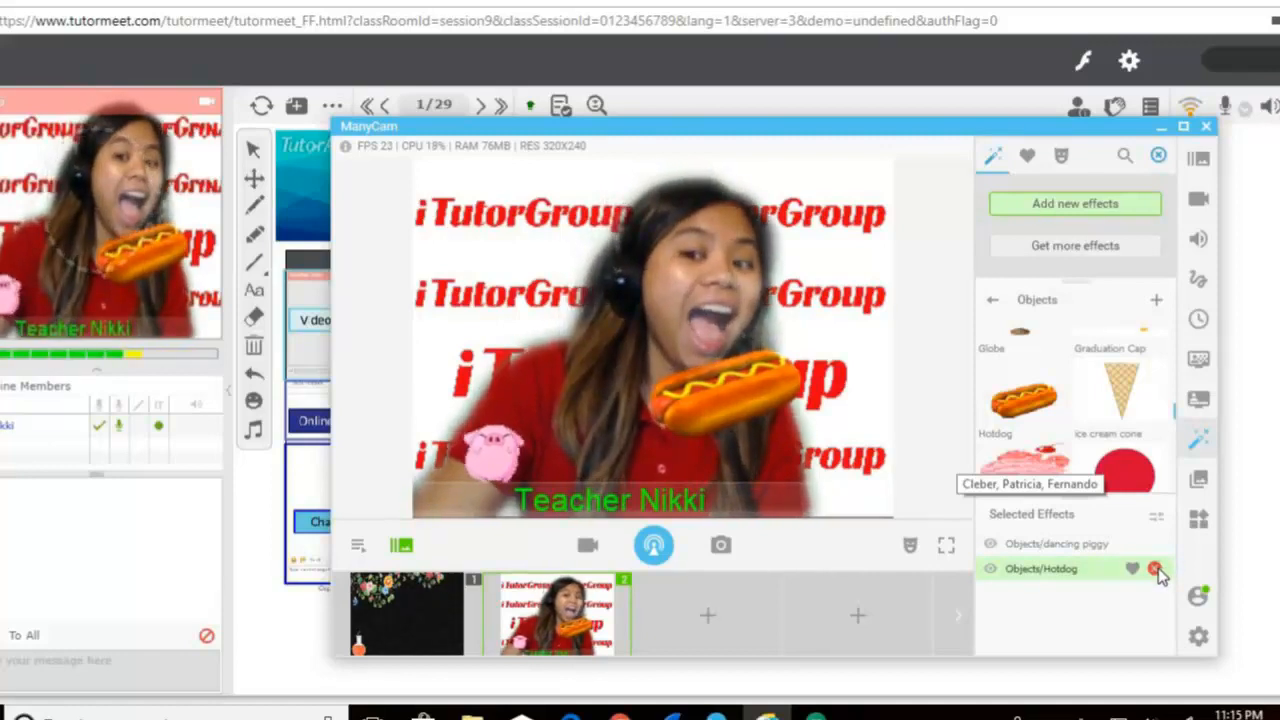
{"action": "left_click", "coordinate": [1155, 568]}
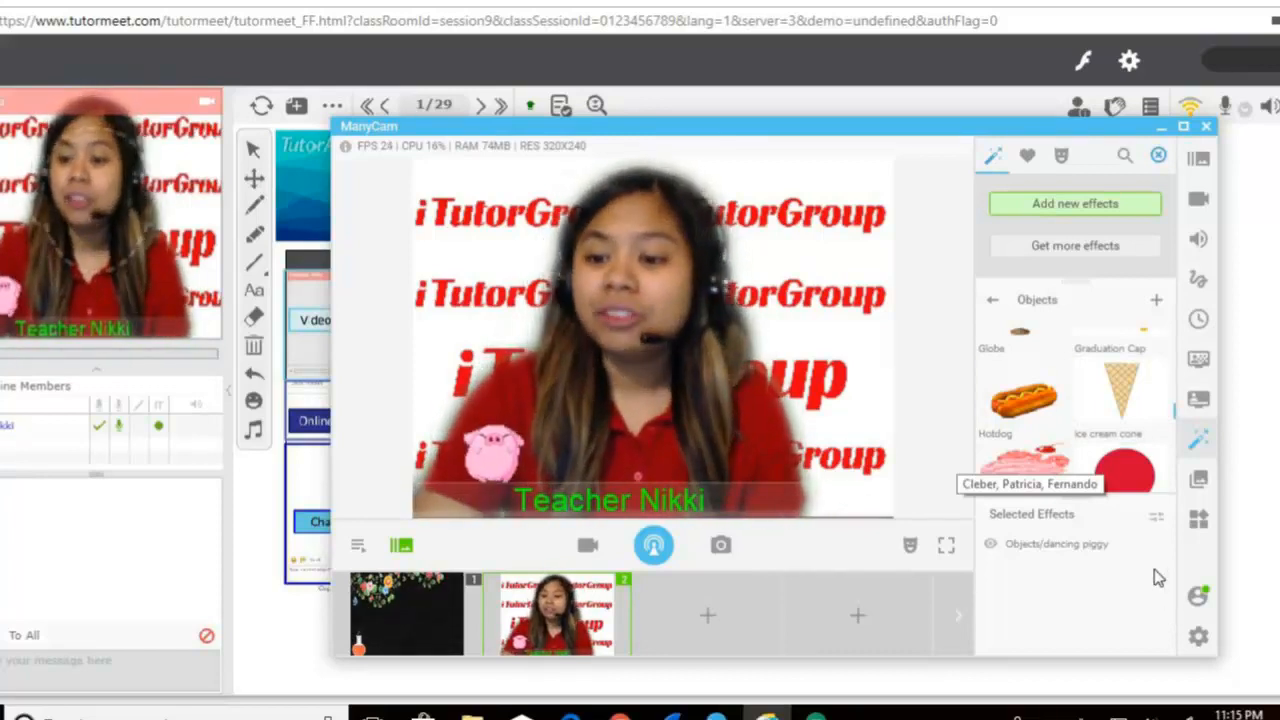
- Replace the dancing piggy effect with the ice cream cone and position it beside the presenter's shoulder opposite the piggy's spot
{"action": "left_click", "coordinate": [1156, 544]}
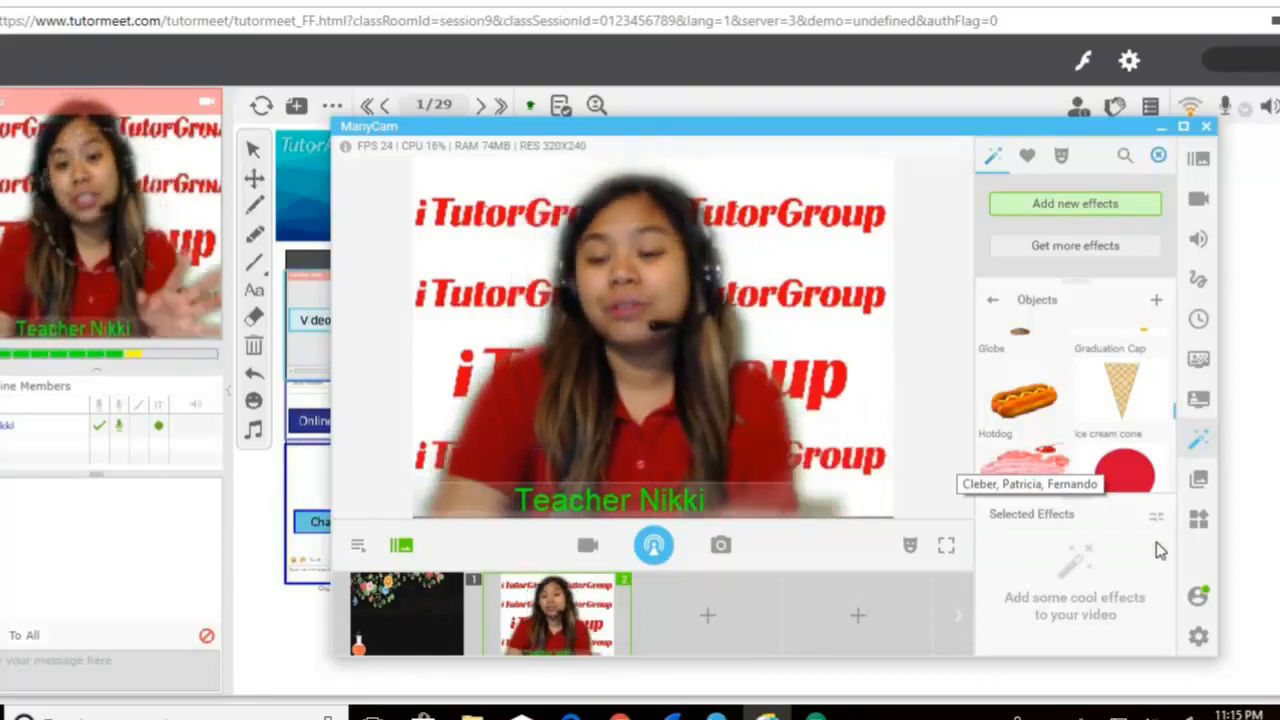
{"action": "left_click", "coordinate": [1135, 408]}
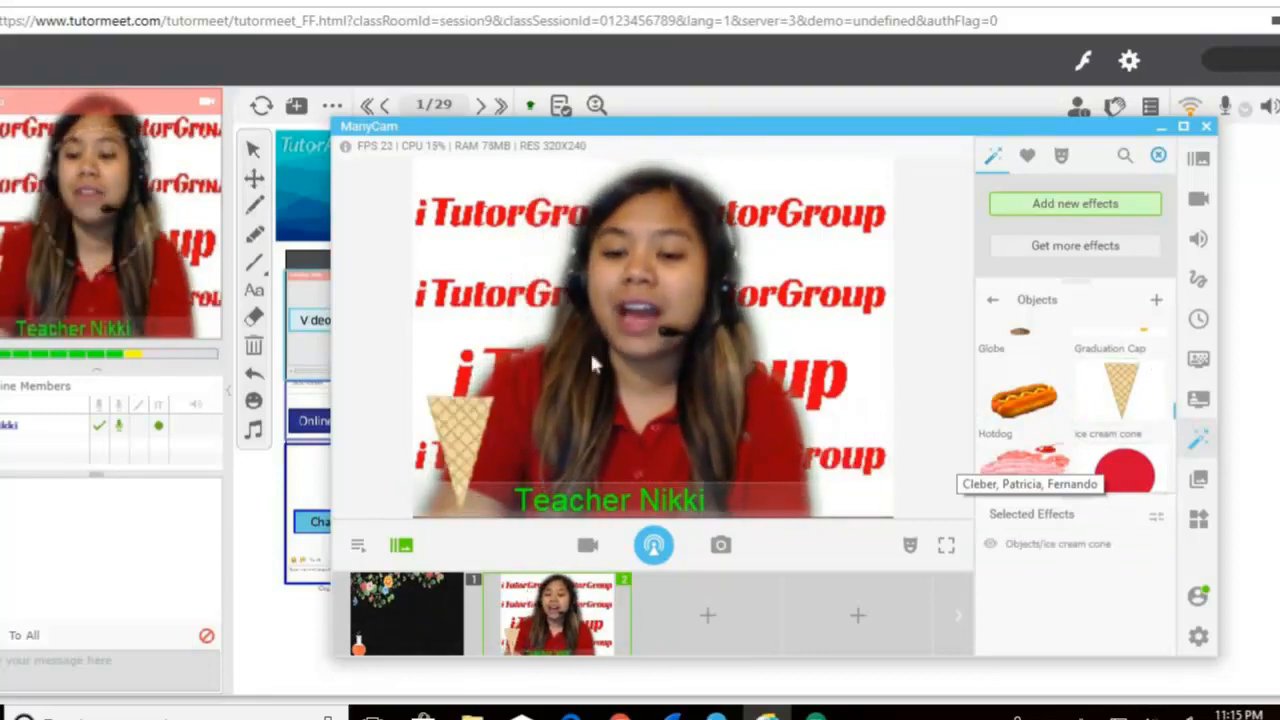
{"action": "left_click_drag", "start_coordinate": [466, 414], "coordinate": [788, 415]}
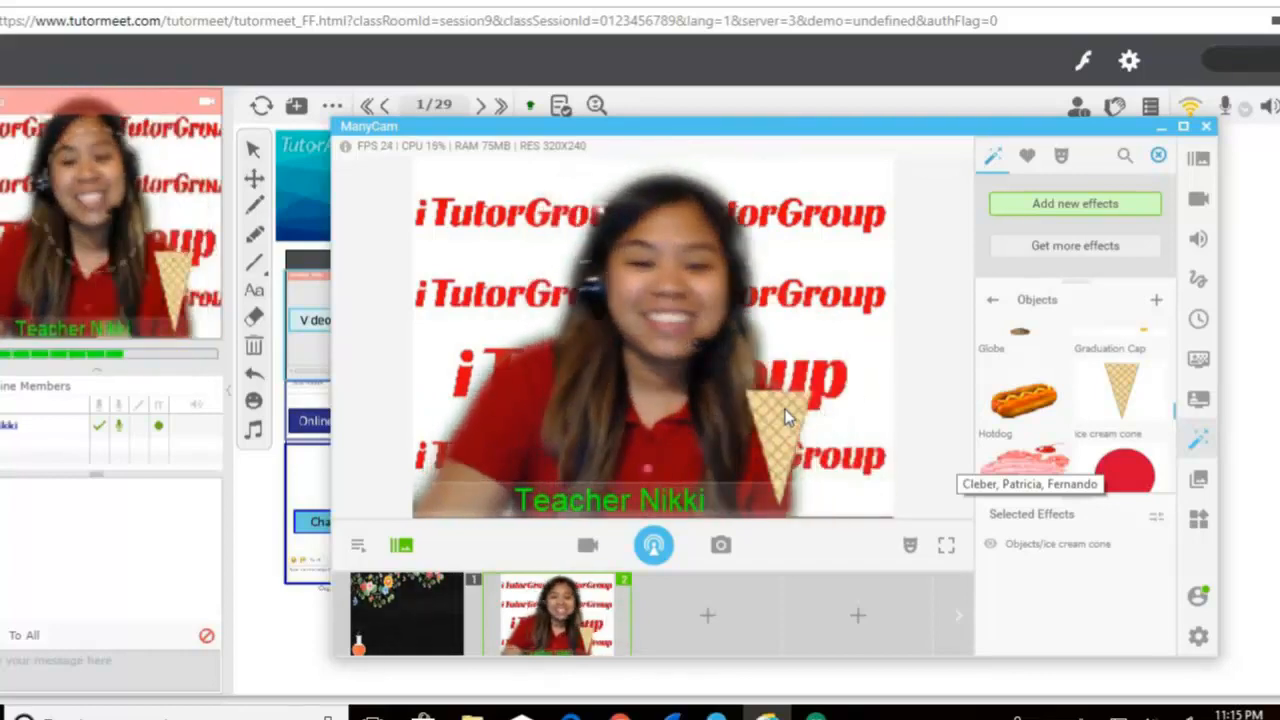
- Add the red and purple IceCream Scoop effects and stack them on the ice cream cone, with the purple scoop above the red one
{"action": "left_click", "coordinate": [1128, 485]}
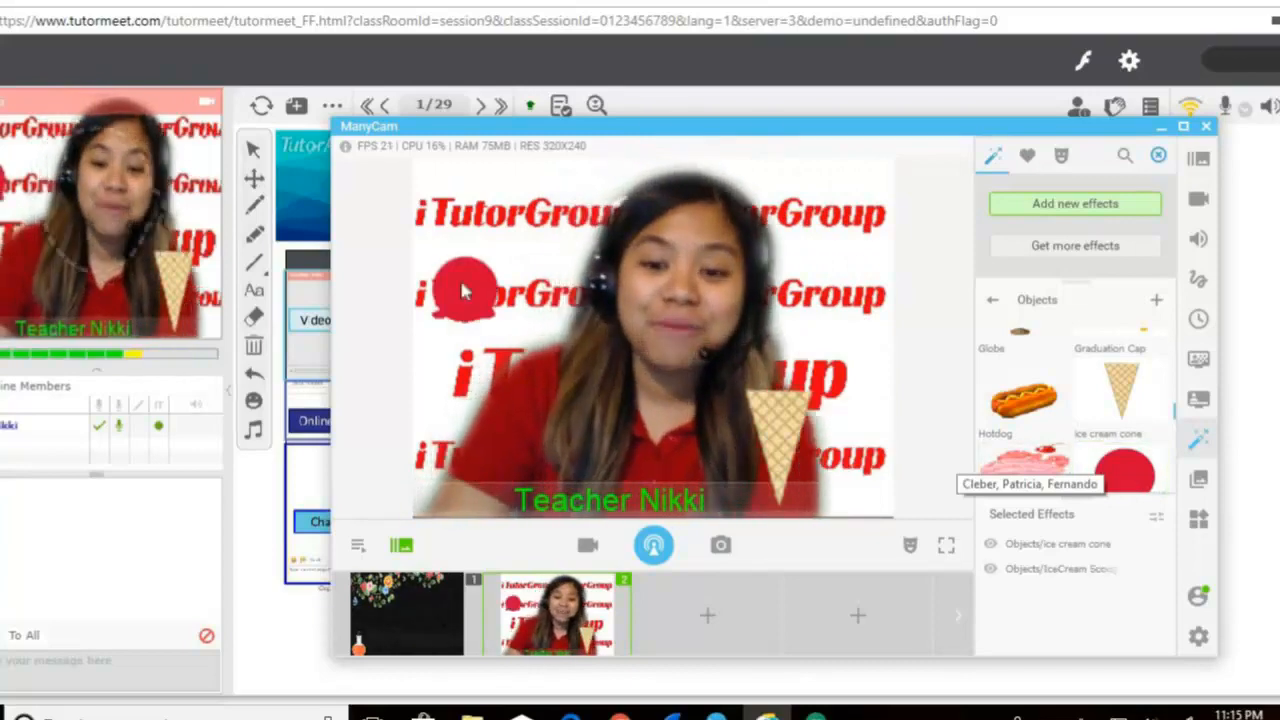
{"action": "left_click_drag", "start_coordinate": [462, 290], "coordinate": [771, 349]}
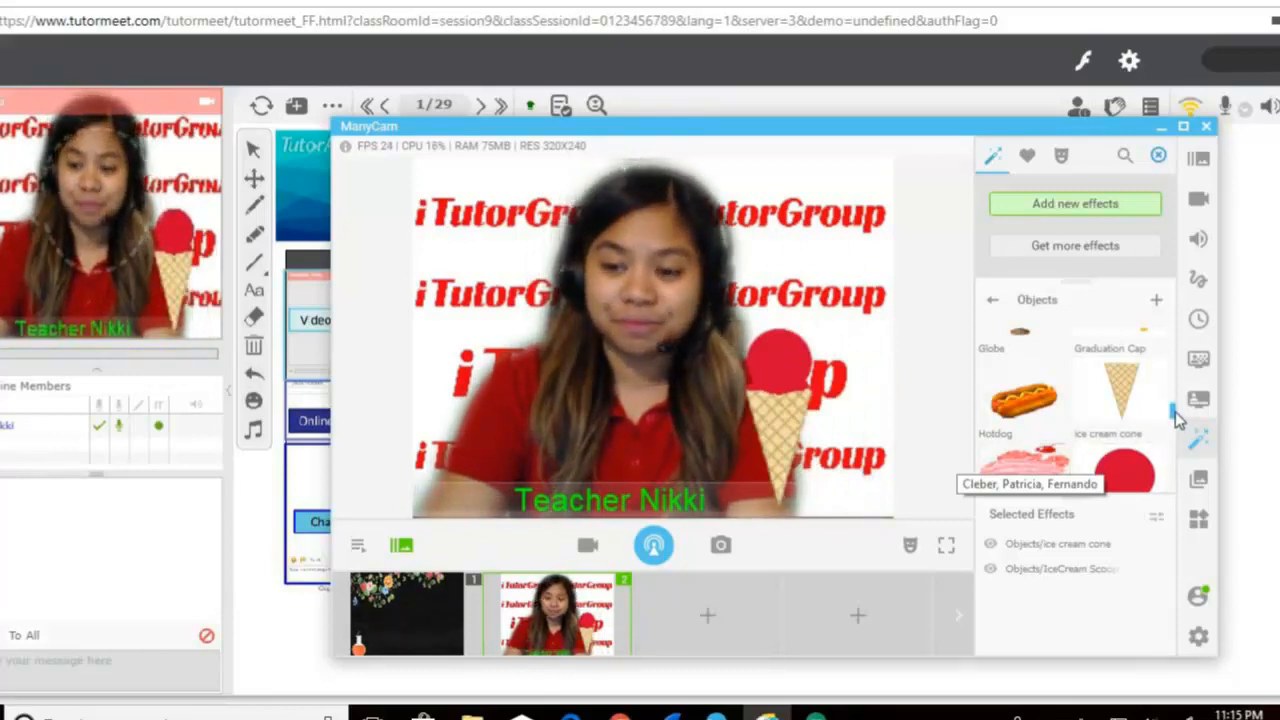
{"action": "scroll", "coordinate": [1175, 420], "scroll_direction": "down", "scroll_amount": 3}
{"action": "left_click", "coordinate": [1028, 348]}
{"action": "left_click_drag", "start_coordinate": [466, 337], "coordinate": [793, 306]}
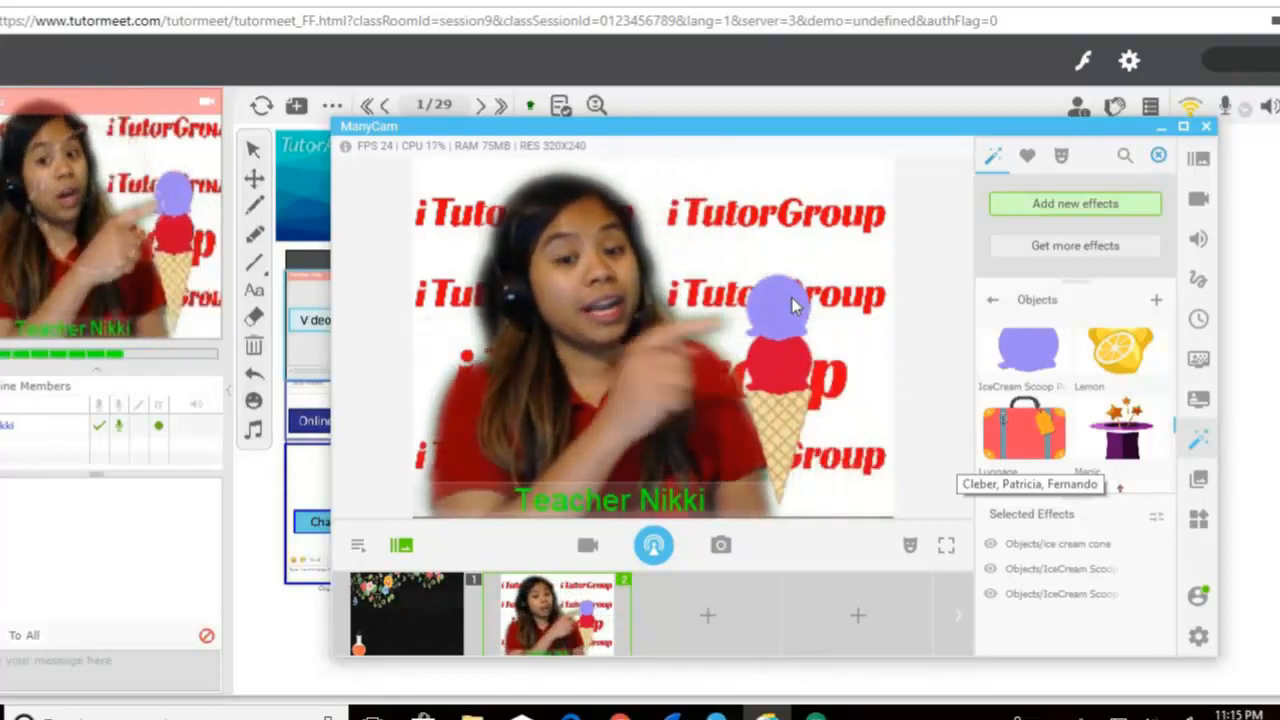
- Remove the purple scoop, the red scoop and the ice cream cone from the selected effects, one at a time
{"action": "mouse_move", "coordinate": [1150, 592]}
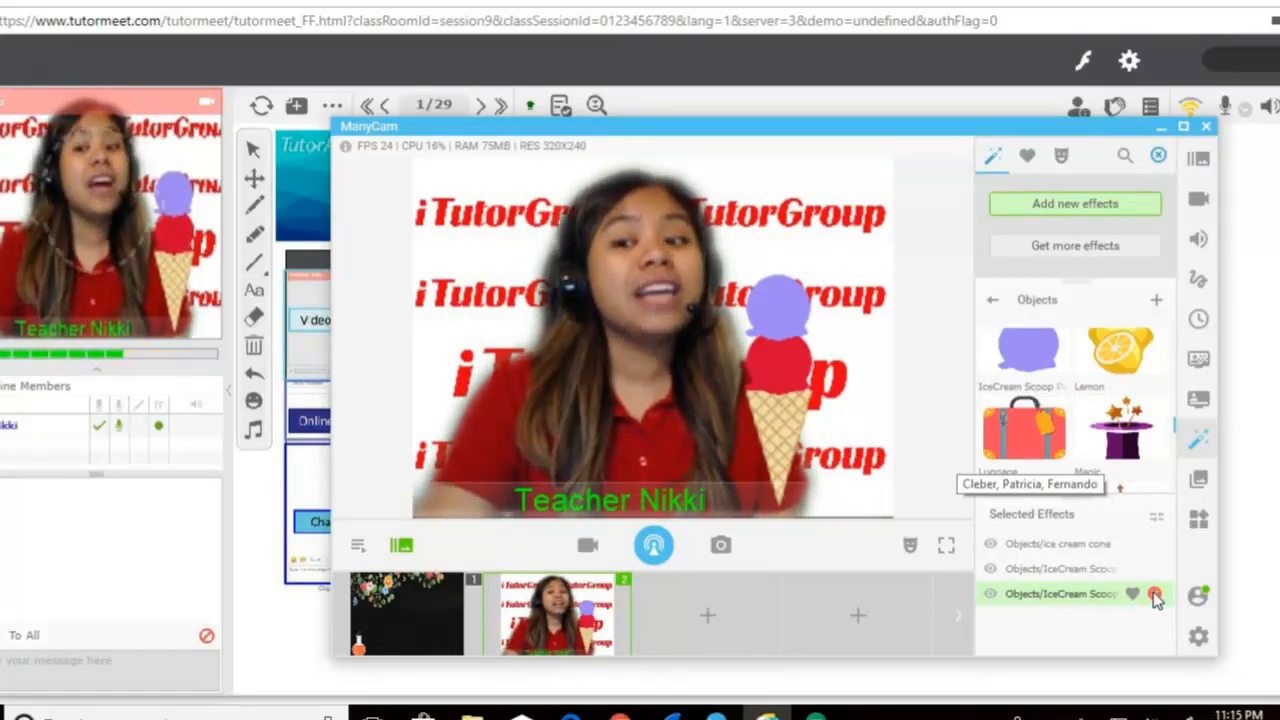
{"action": "left_click", "coordinate": [1155, 594]}
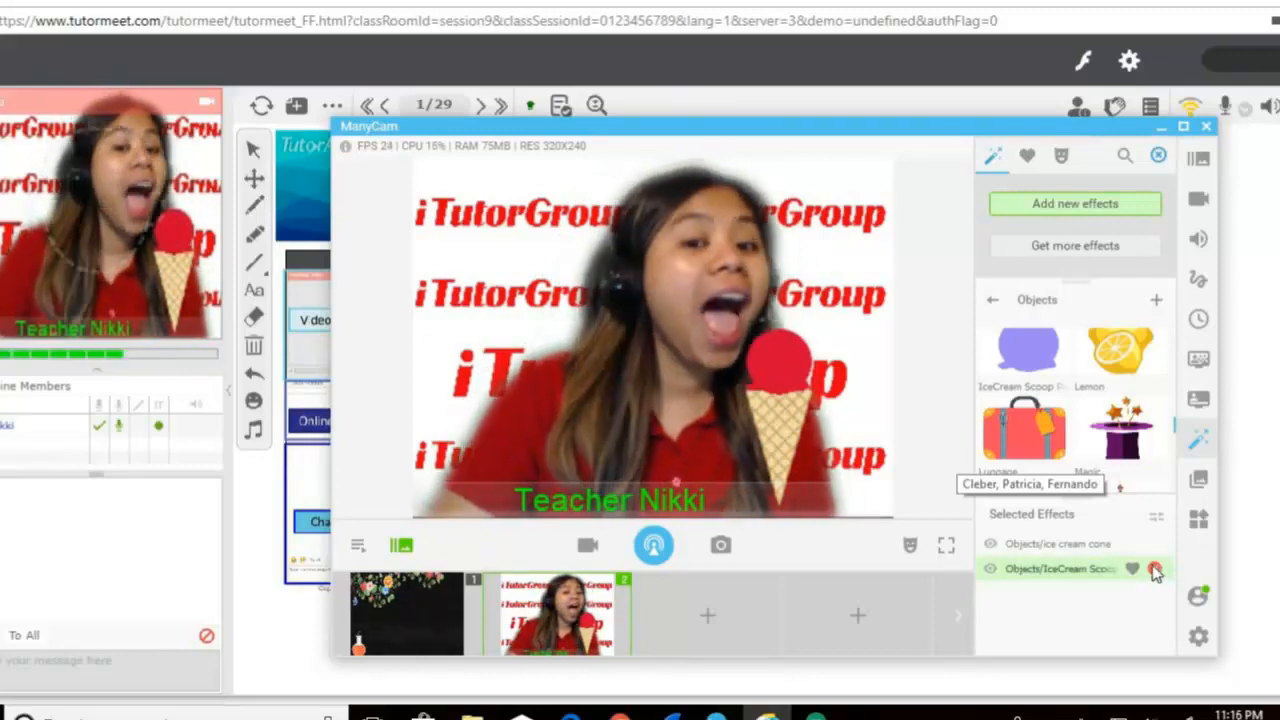
{"action": "left_click", "coordinate": [1155, 569]}
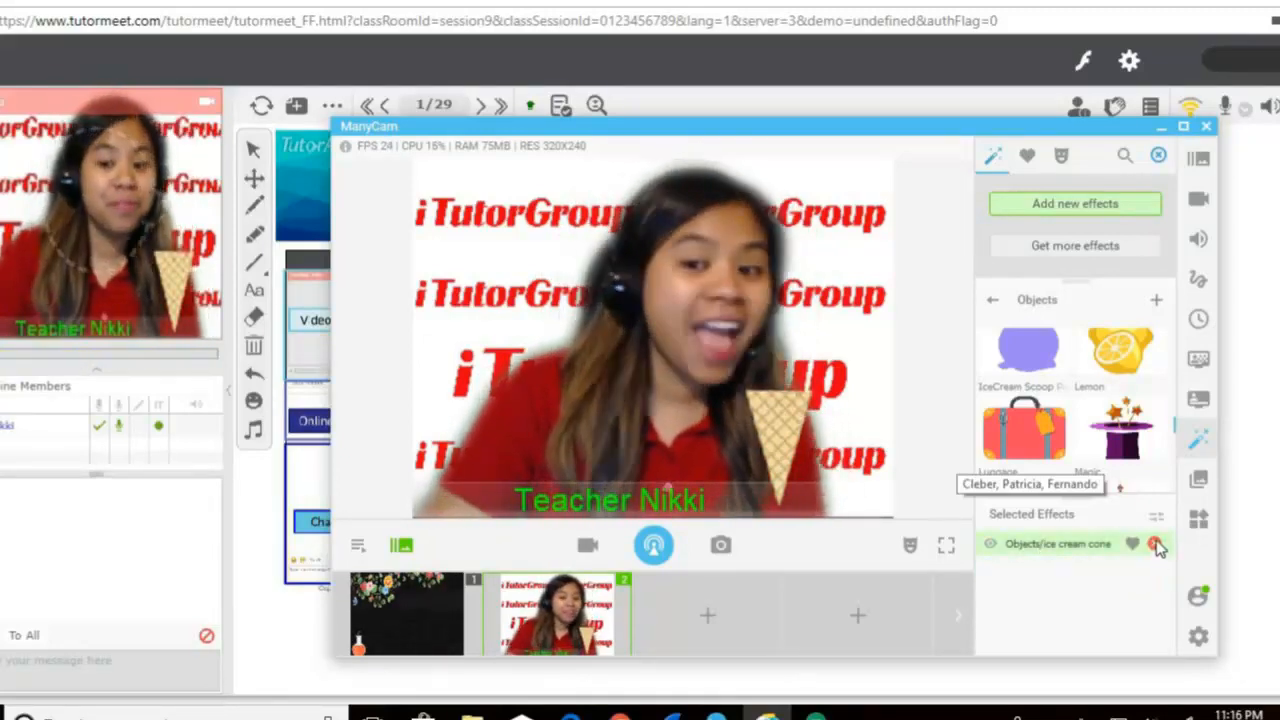
{"action": "left_click", "coordinate": [1155, 545]}
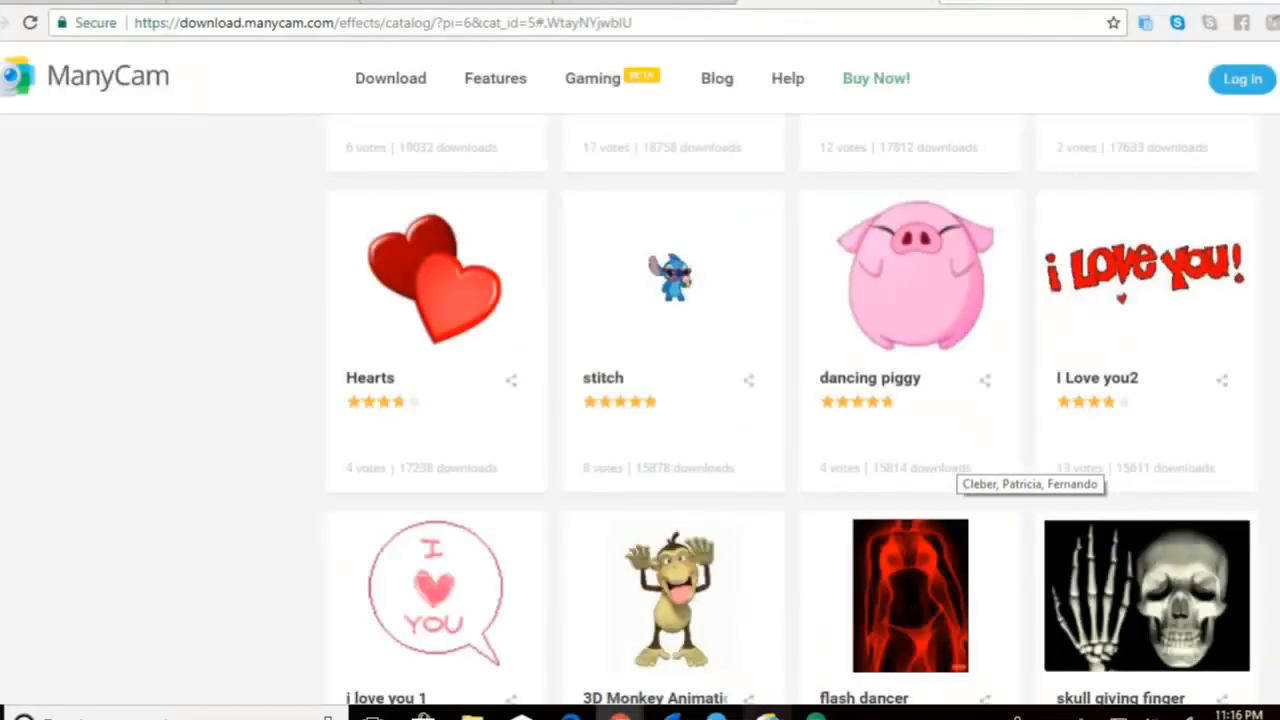
- Bring the ManyCam window back in front of the online effects catalog
{"action": "mouse_move", "coordinate": [765, 712]}
{"action": "left_click", "coordinate": [750, 645]}
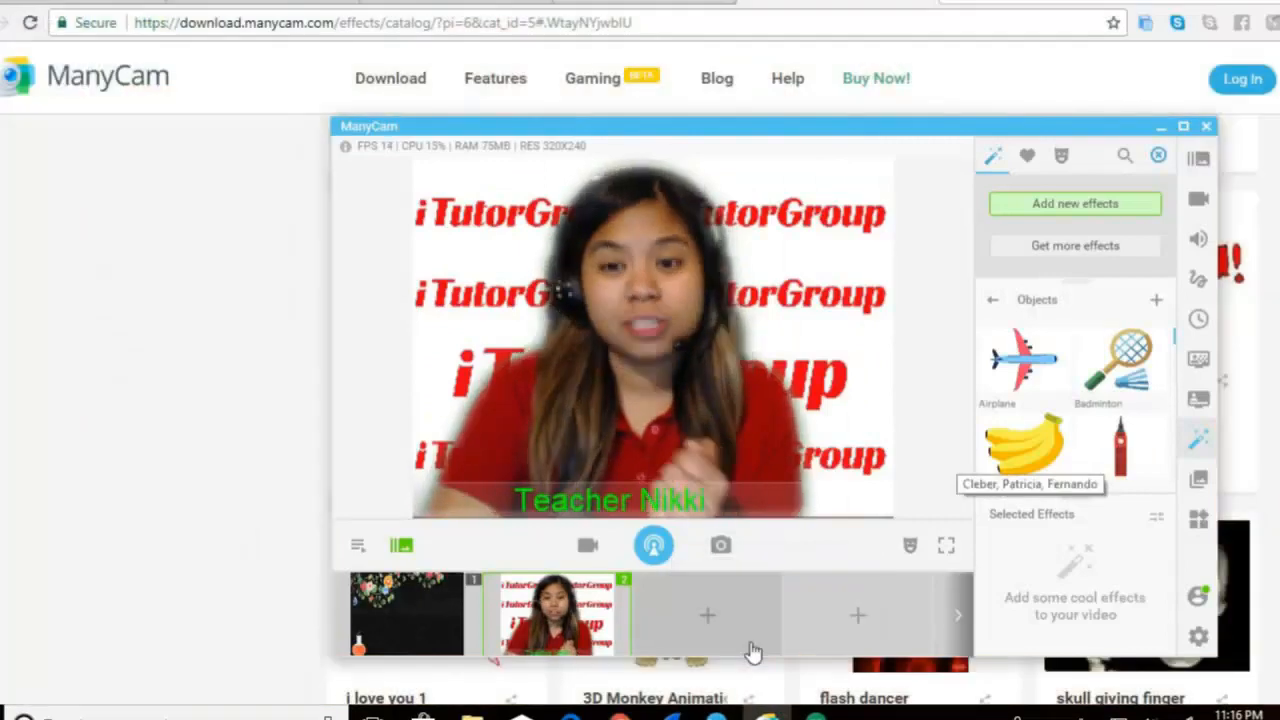